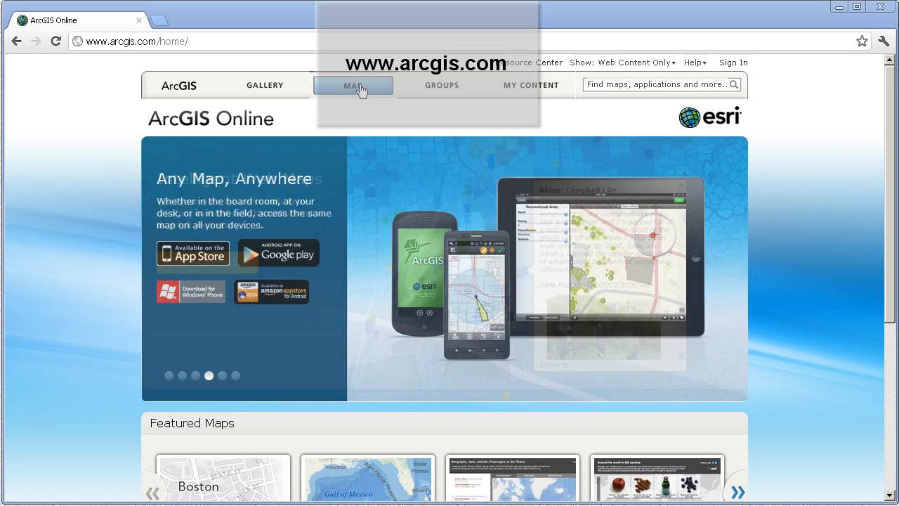
Search ArcGIS Online layers for "noaa historical hazards" and add the NOAA/NGDC Historical Natural Hazards Database layer to the map
click(360, 89)
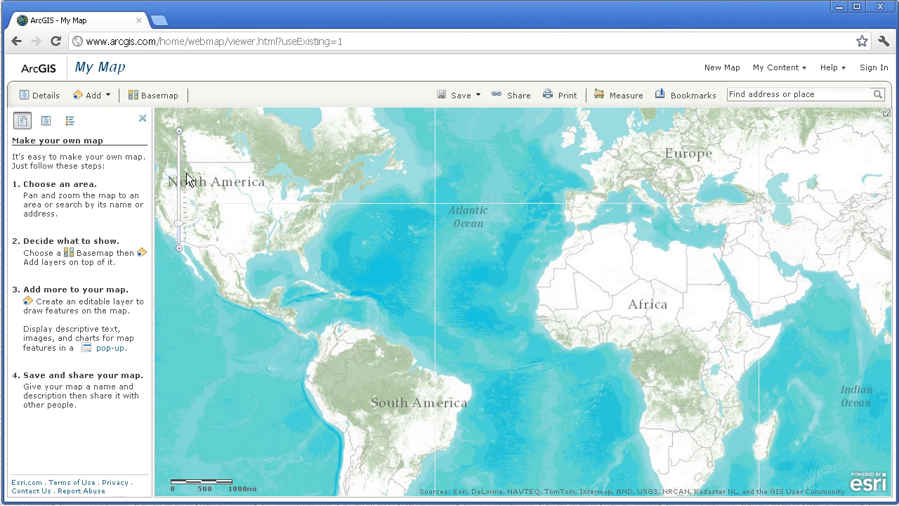
click(114, 100)
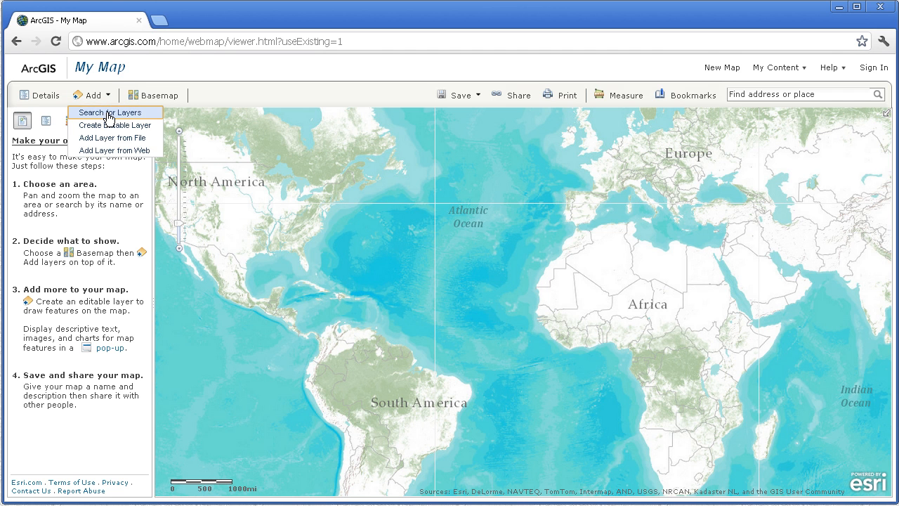
click(109, 115)
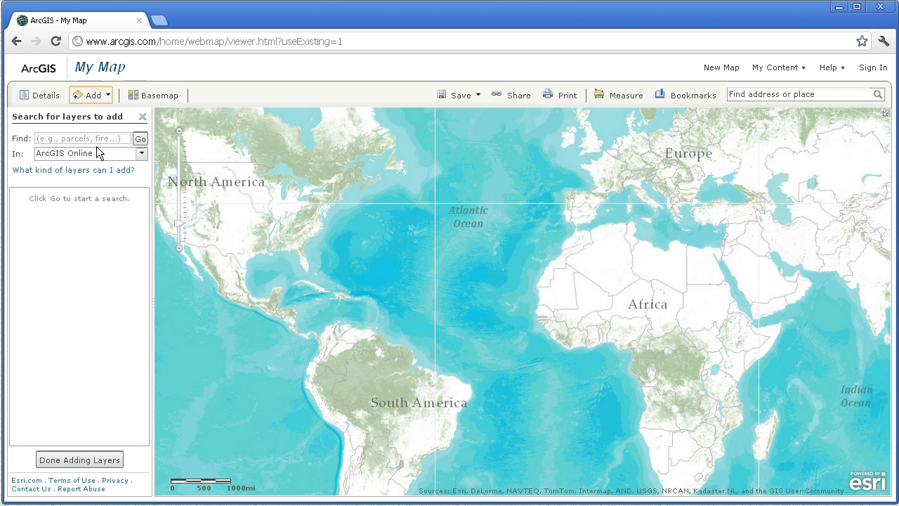
click(113, 136)
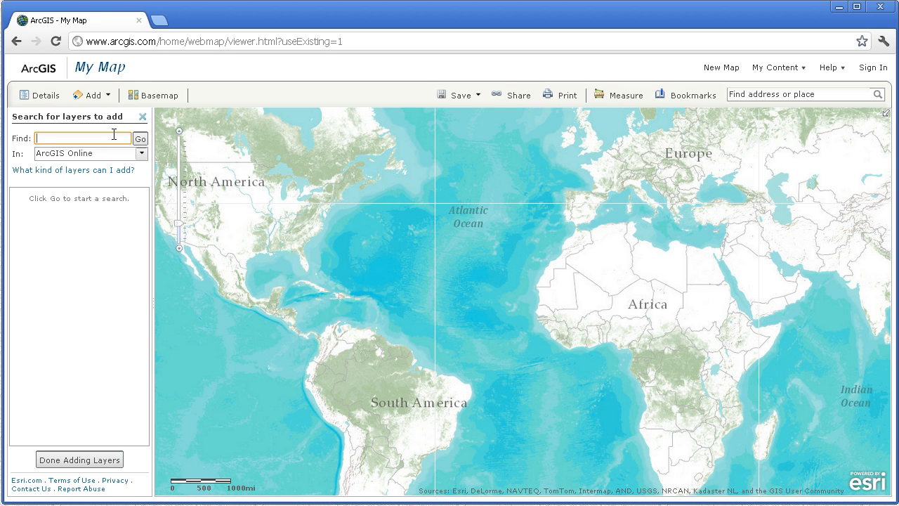
text(noaa historical hazards)
key(Return)
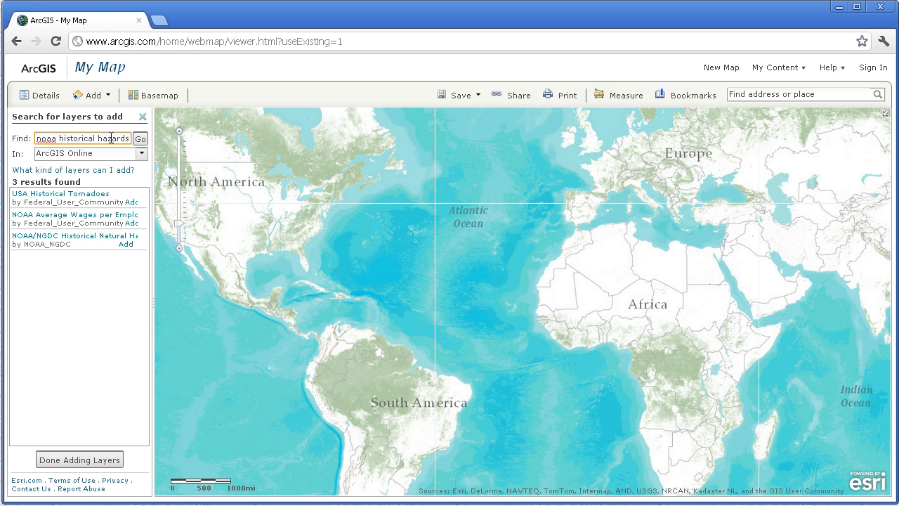
click(126, 244)
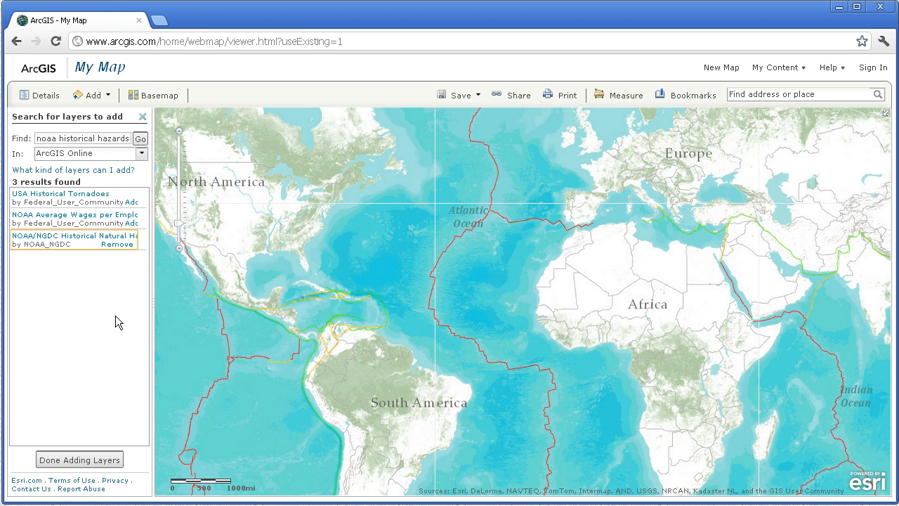
click(97, 462)
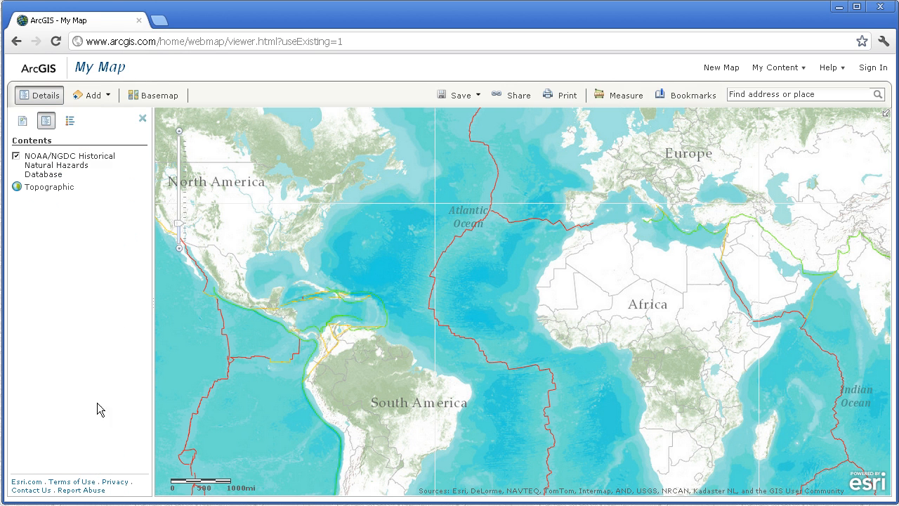
Expand the hazards layer and its Plate Boundaries symbols, and turn on the Significant Earthquakes sublayer
click(58, 165)
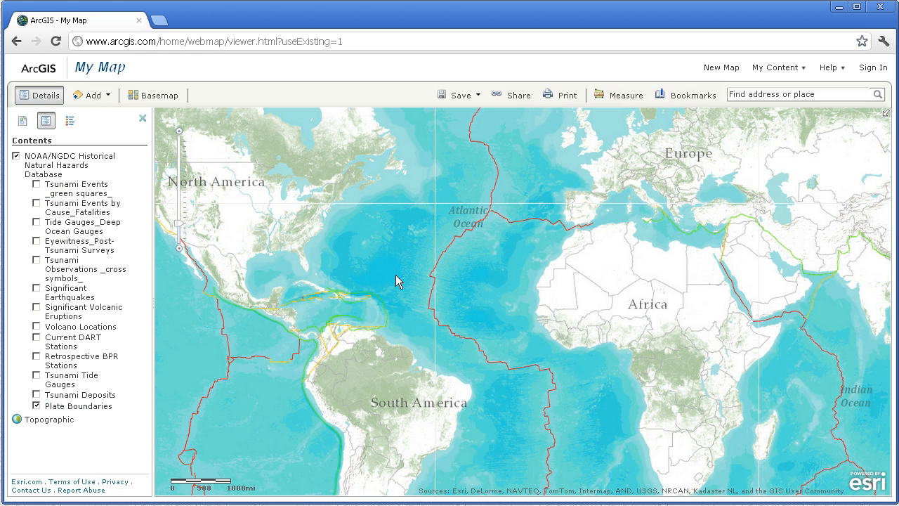
click(79, 406)
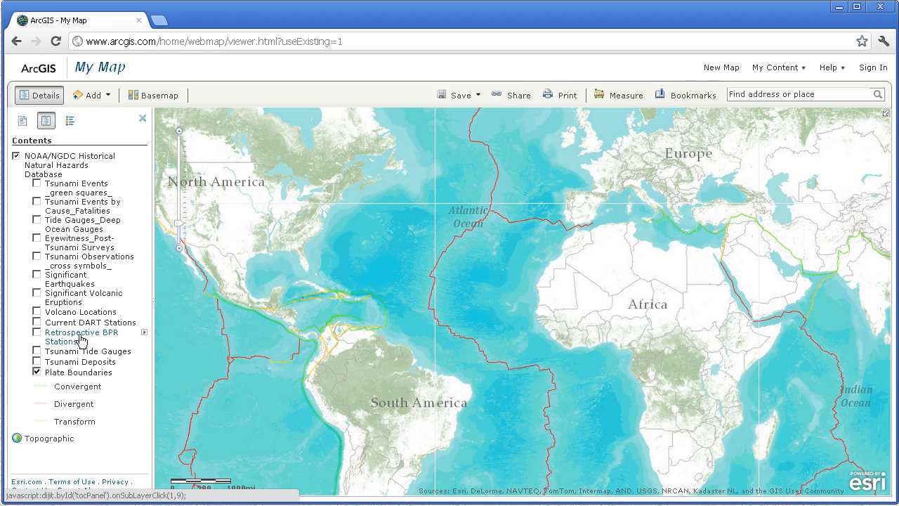
click(37, 274)
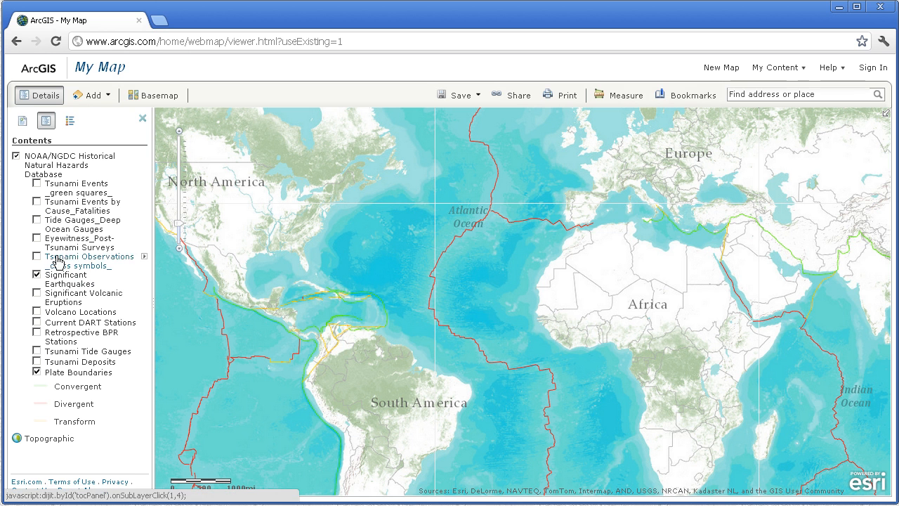
Display the map legend and examine how significant earthquakes line up with plate boundaries around the world
click(70, 123)
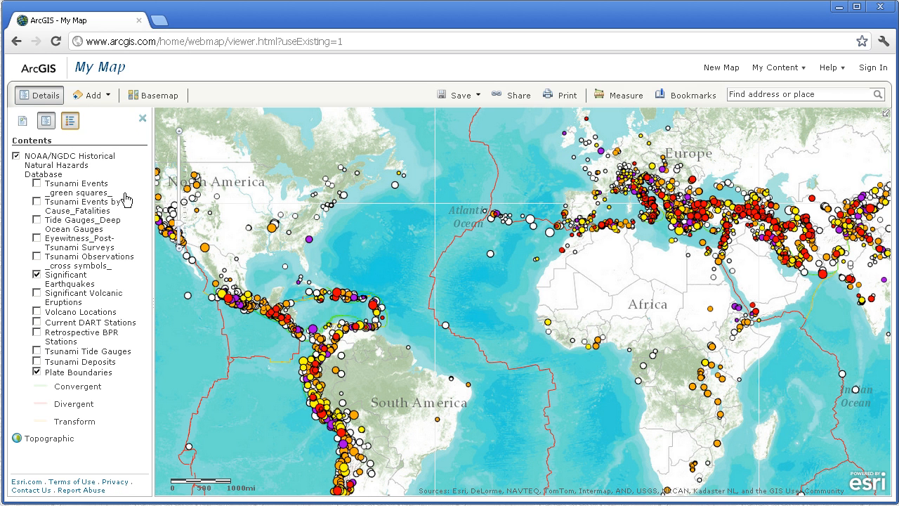
scroll(372, 310, up, 1)
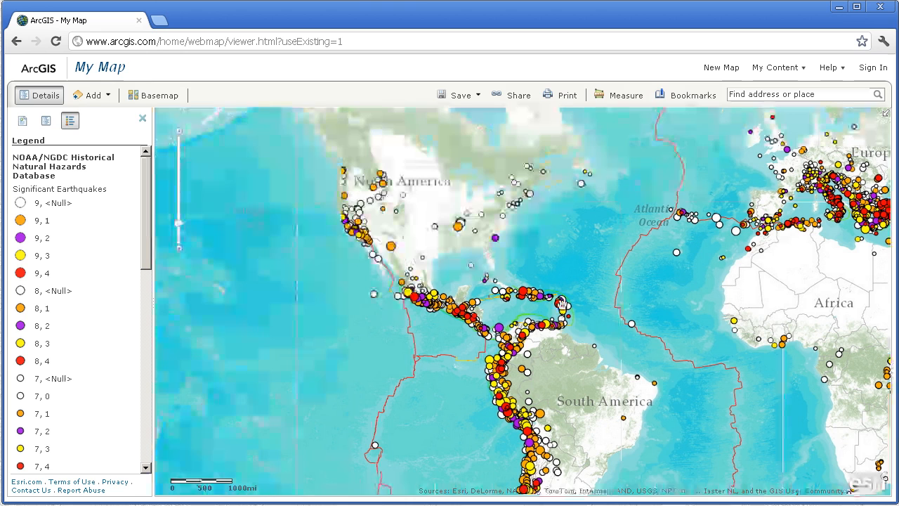
scroll(534, 379, down, 1)
drag(614, 374, 451, 369)
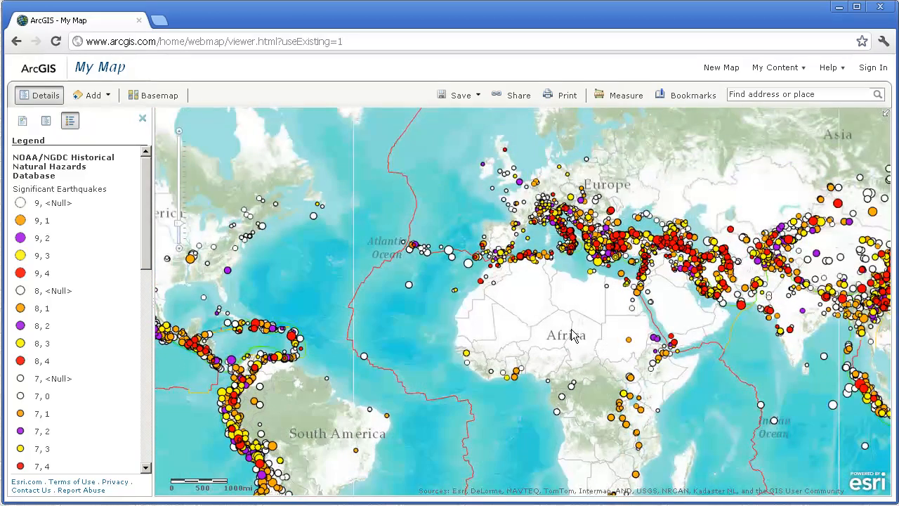
drag(572, 336, 267, 319)
drag(644, 309, 302, 298)
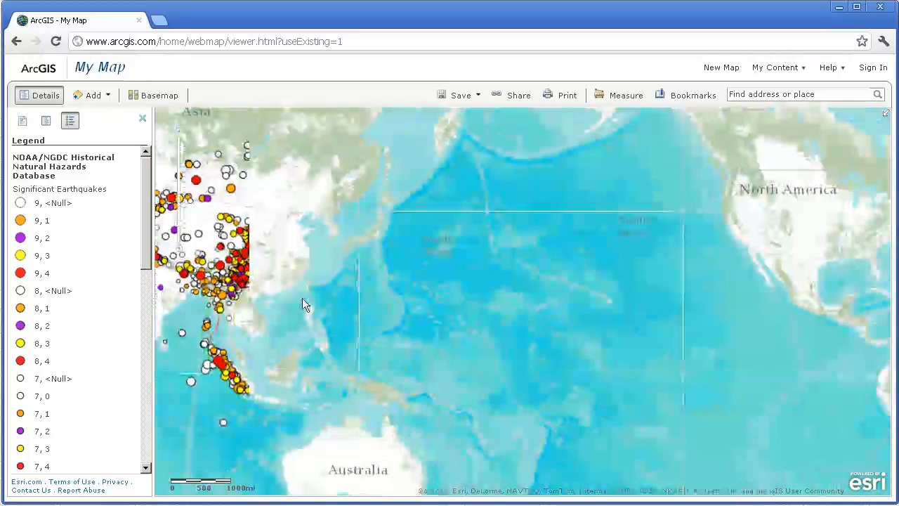
drag(595, 310, 401, 319)
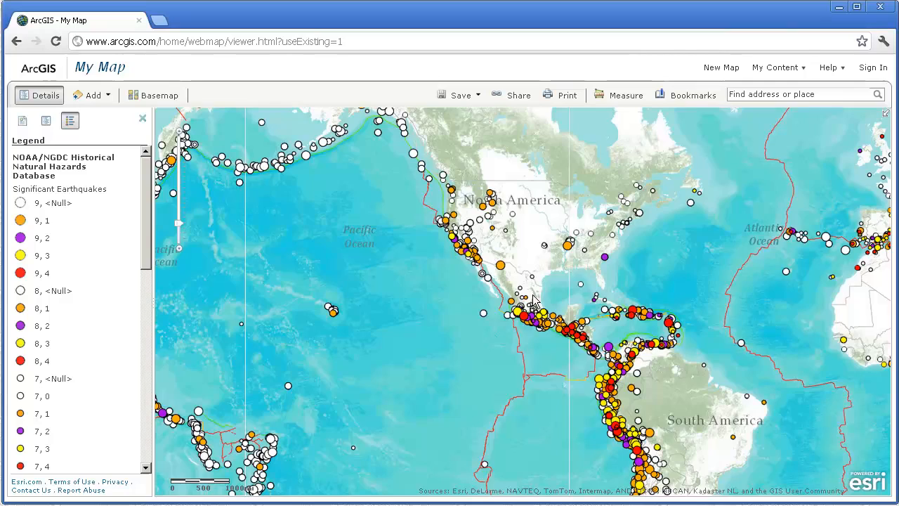
drag(575, 273, 309, 275)
drag(569, 281, 372, 268)
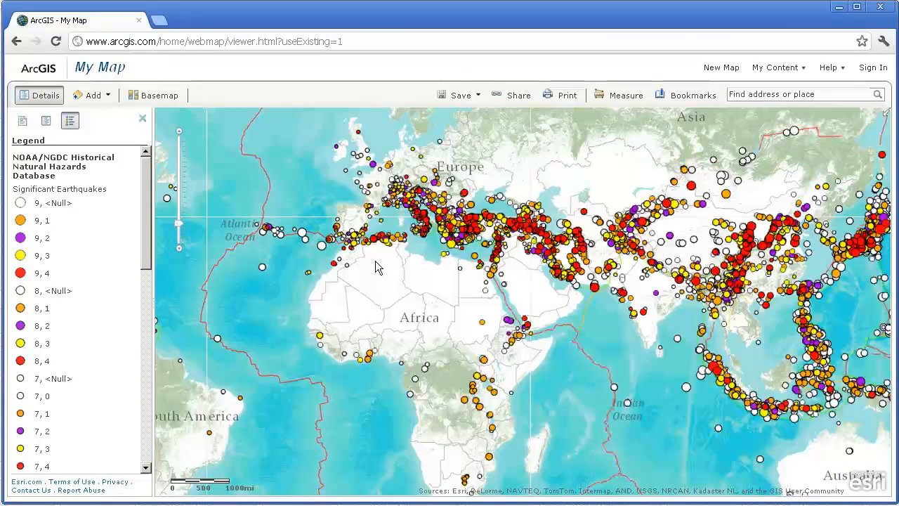
drag(534, 284, 396, 287)
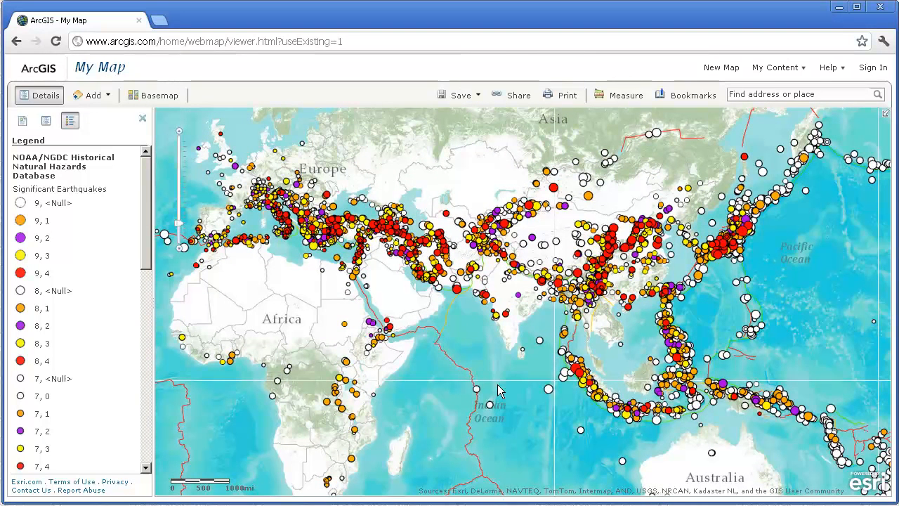
drag(144, 265, 156, 236)
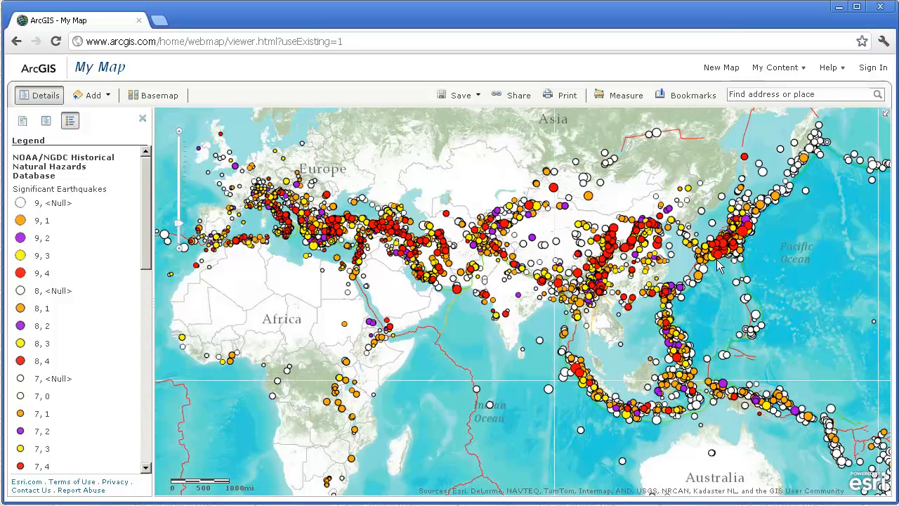
Examine the earthquakes around Australia and New Zealand, ending with a view of the whole world
drag(729, 402, 476, 186)
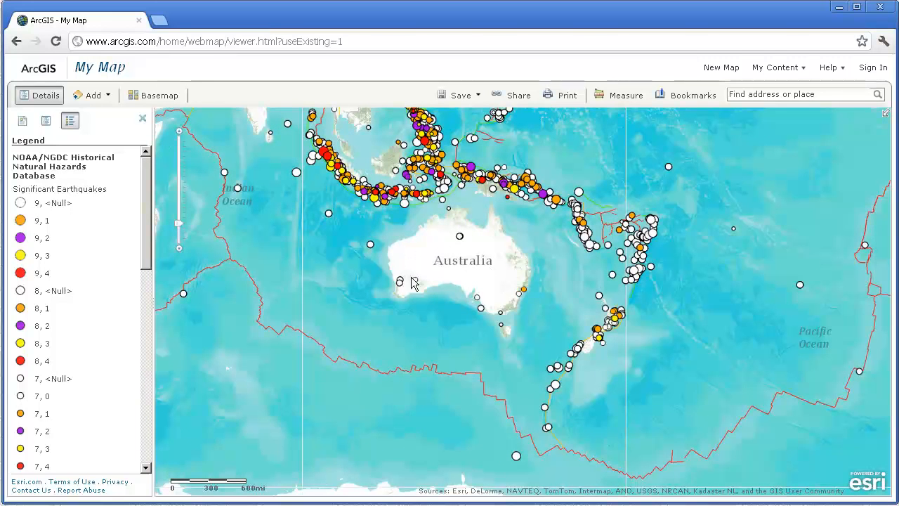
drag(572, 282, 646, 375)
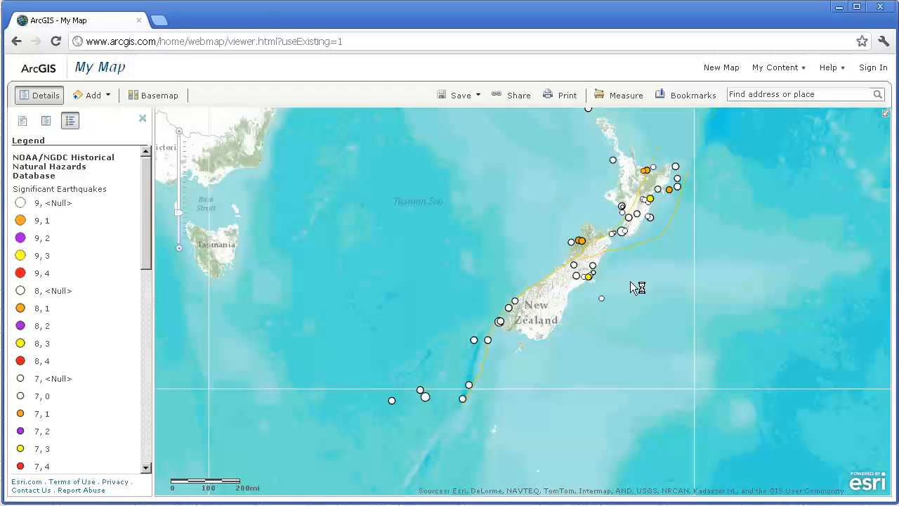
drag(621, 262, 572, 368)
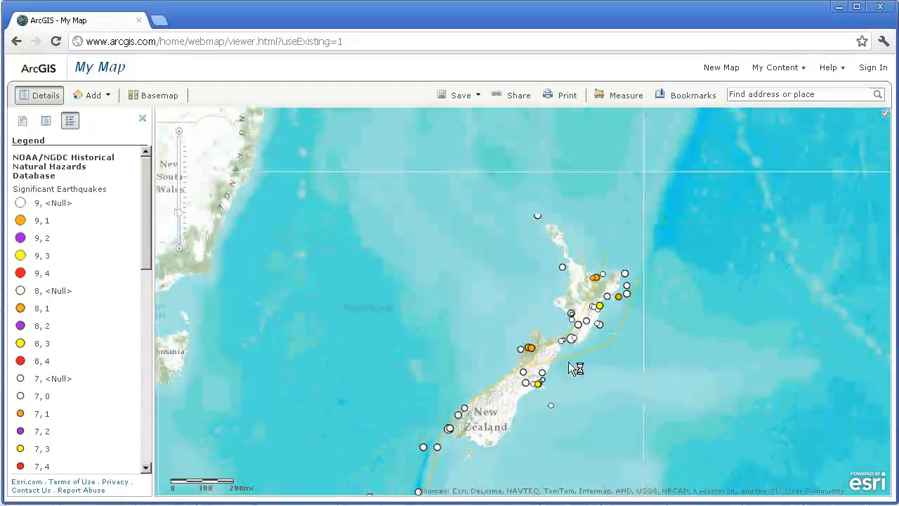
drag(640, 195, 553, 236)
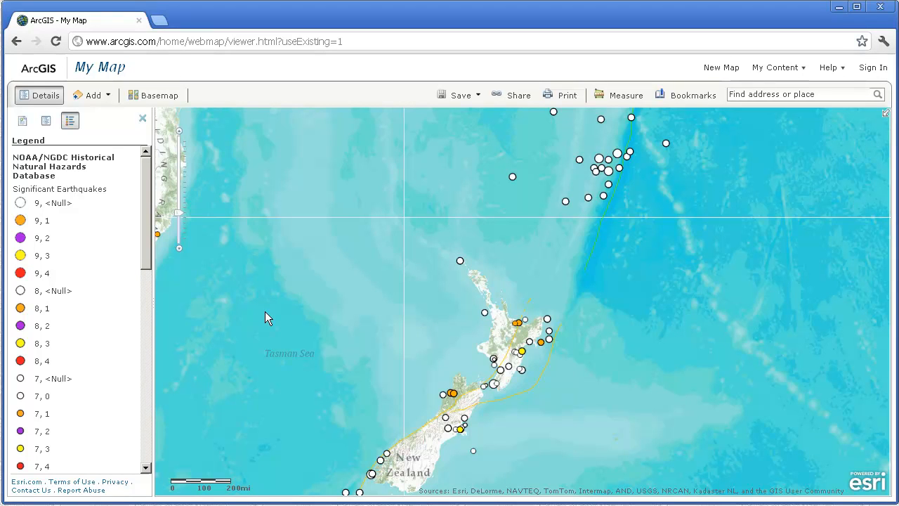
click(179, 254)
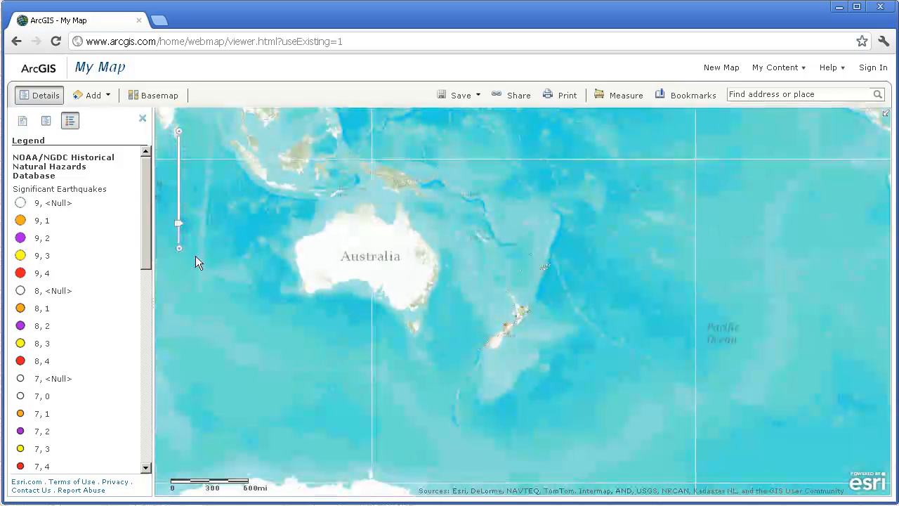
click(179, 253)
drag(320, 253, 470, 318)
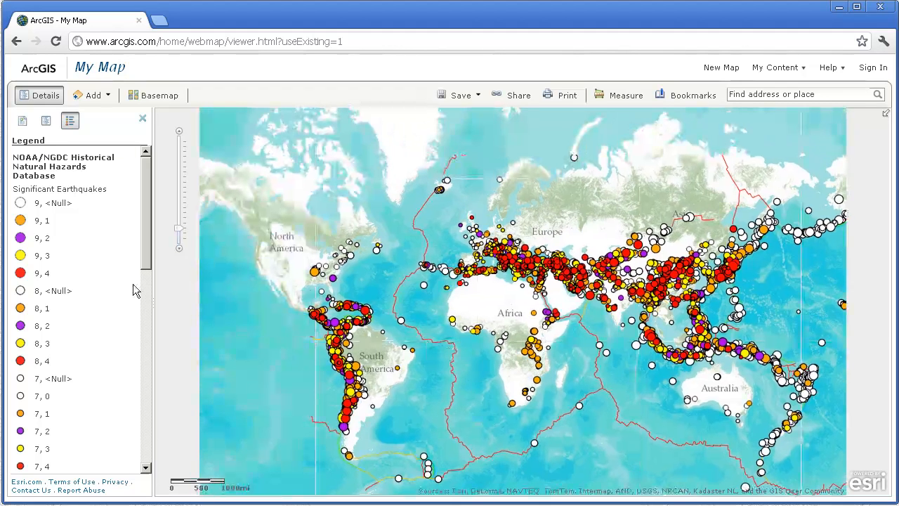
Turn on the Significant Volcanic Eruptions sublayer and show its symbols in the legend
click(45, 120)
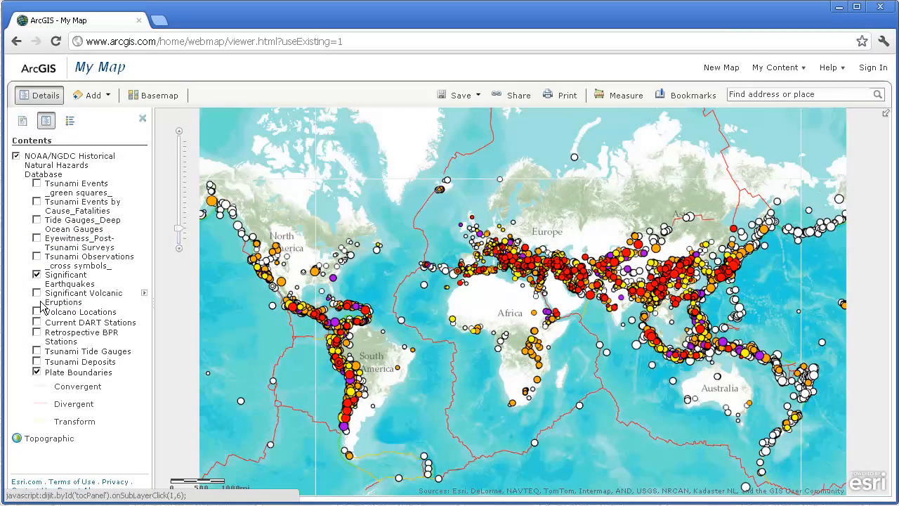
click(36, 293)
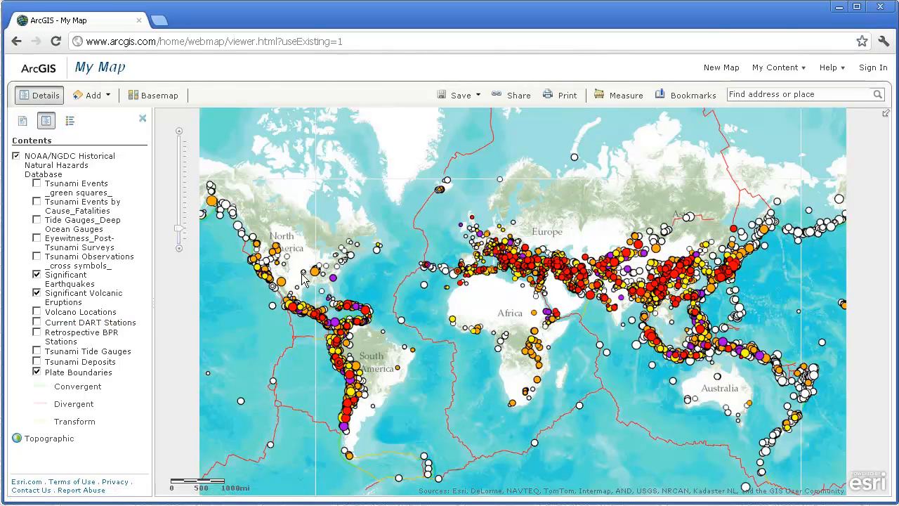
click(70, 120)
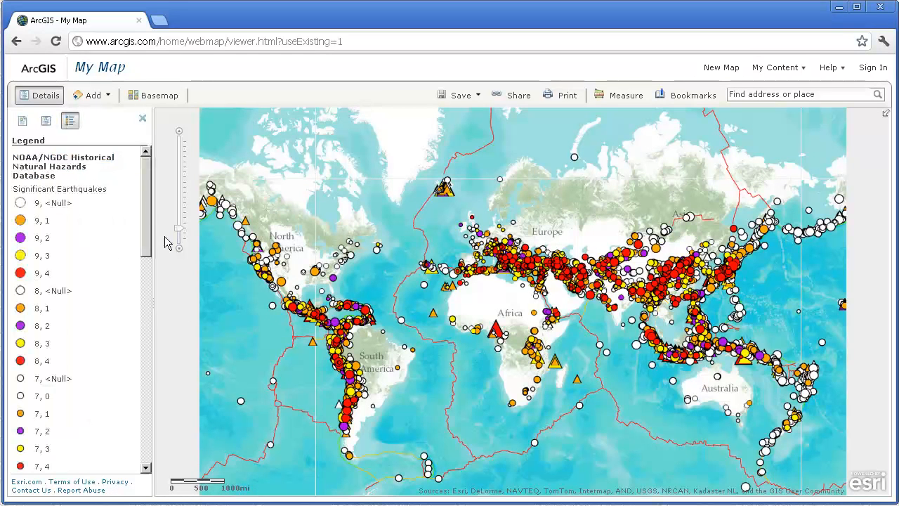
drag(146, 231, 145, 433)
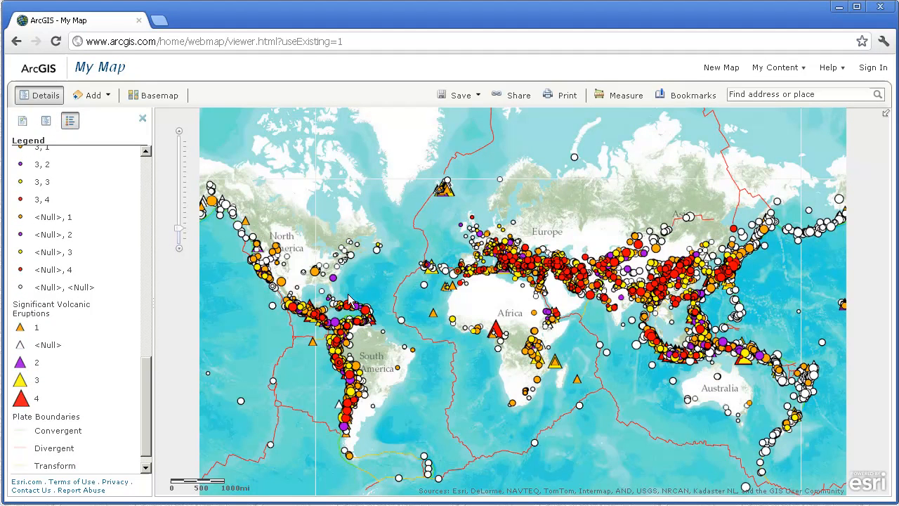
Examine the earthquakes and volcanic eruptions across Europe, the Mediterranean and the Middle East, and review the earthquake legend
drag(453, 246, 570, 312)
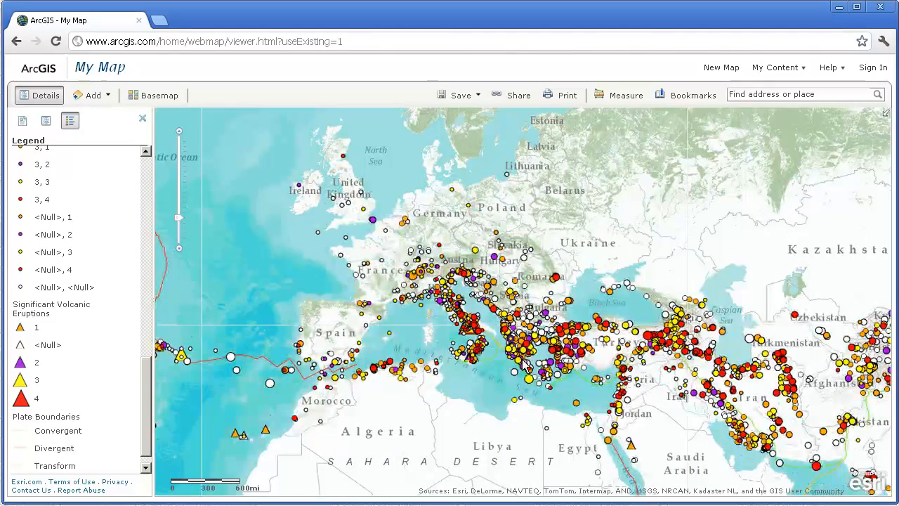
drag(565, 366, 429, 287)
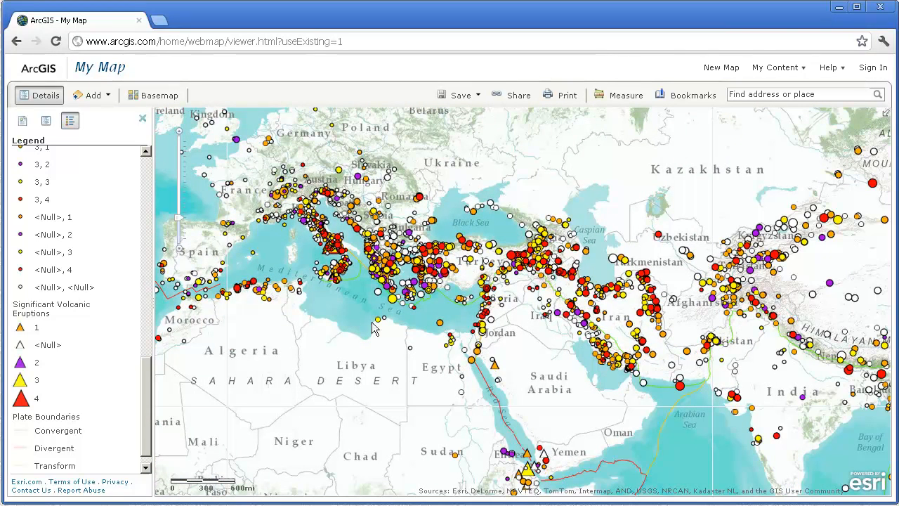
drag(153, 371, 151, 168)
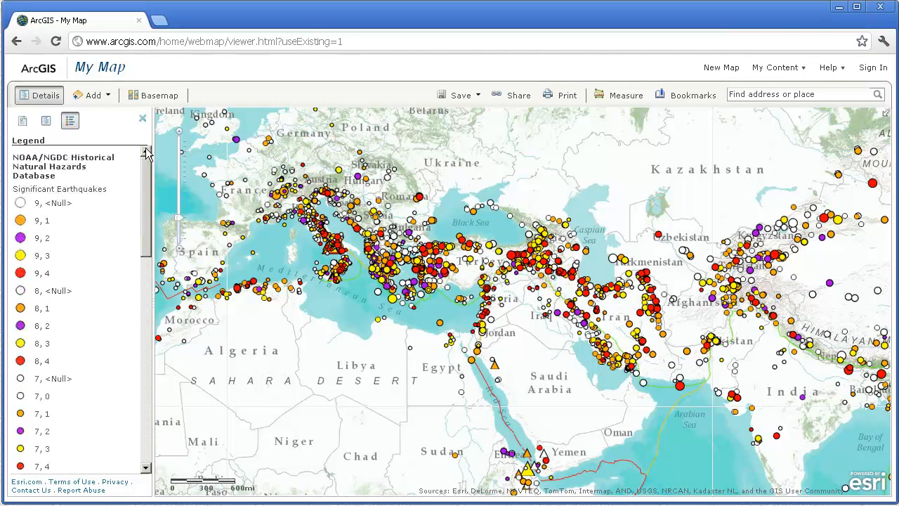
View the service description of the Significant Earthquakes sublayer, look through it and return to the map
click(46, 121)
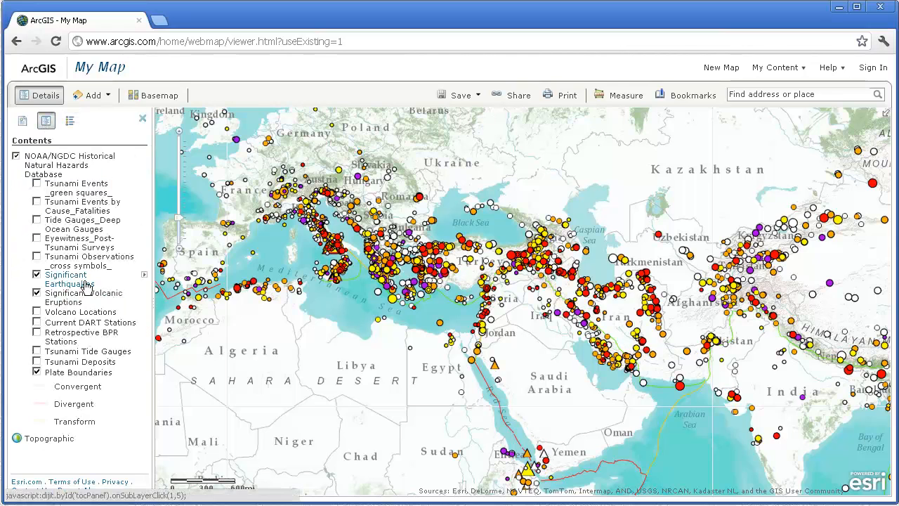
click(144, 275)
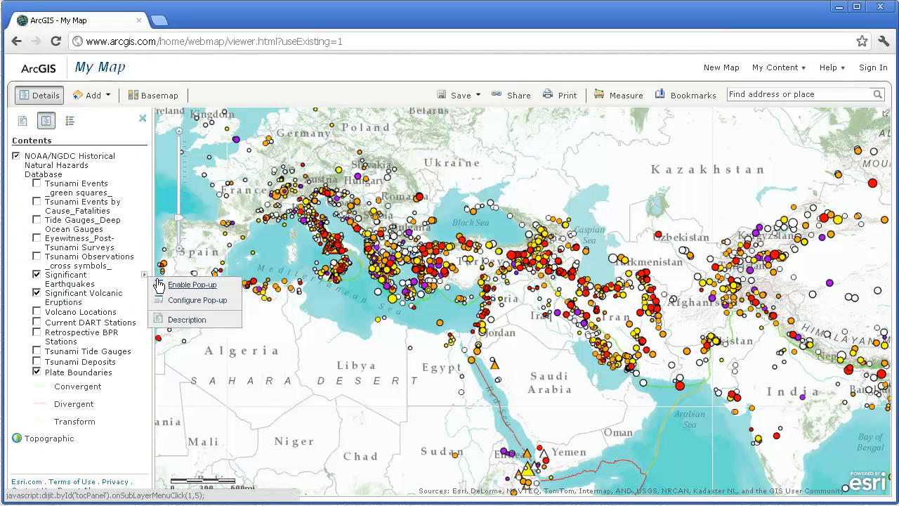
click(186, 325)
scroll(232, 320, down, 10)
scroll(231, 316, up, 15)
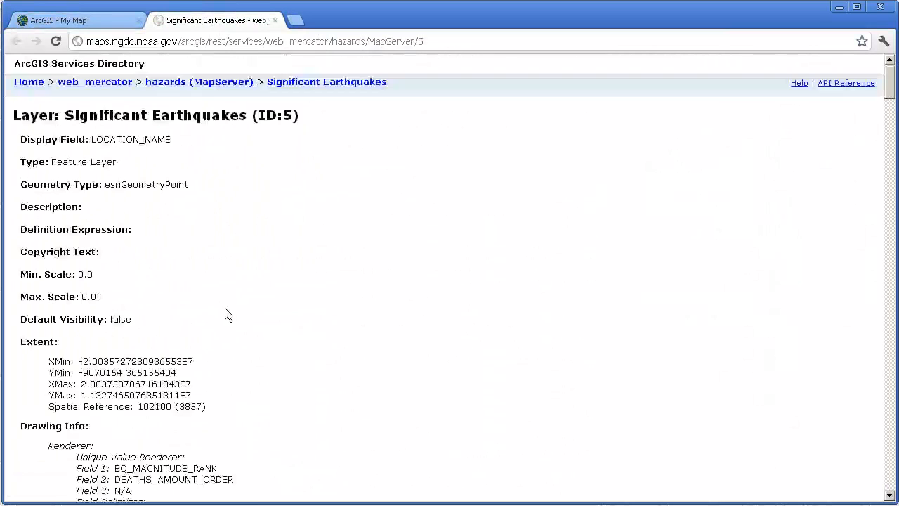
click(88, 24)
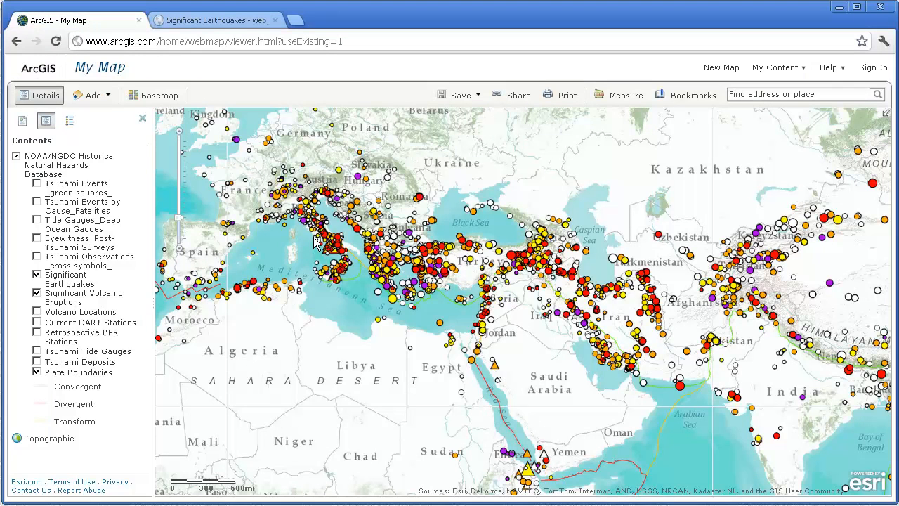
Focus the map on Sicily and enable pop-ups for the Significant Volcanic Eruptions sublayer
drag(294, 215, 383, 300)
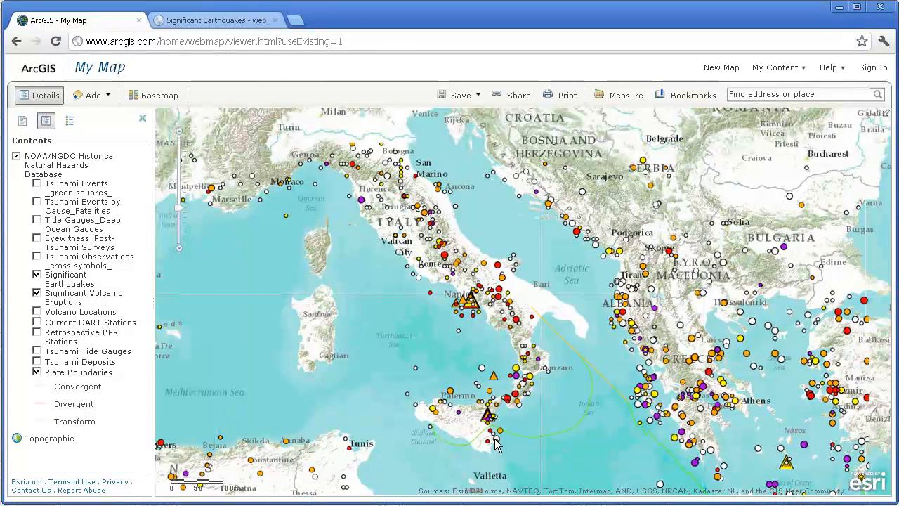
drag(421, 365, 539, 470)
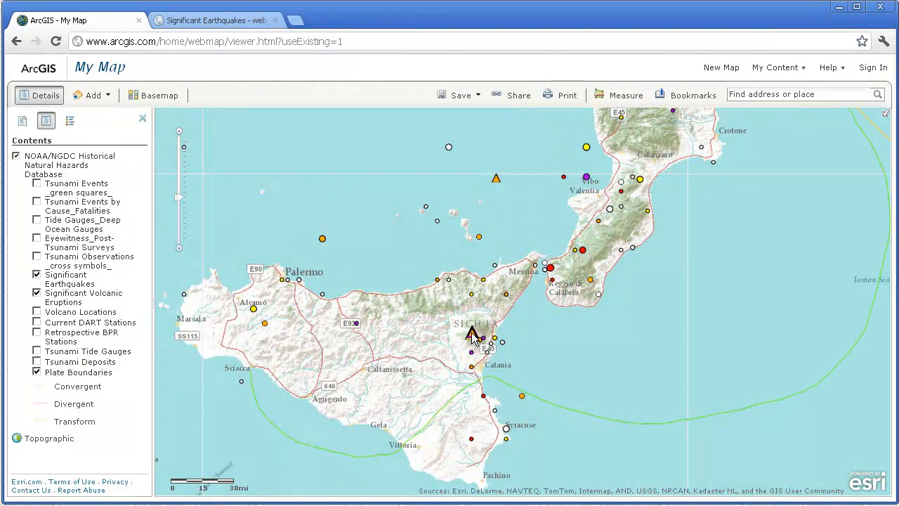
click(146, 295)
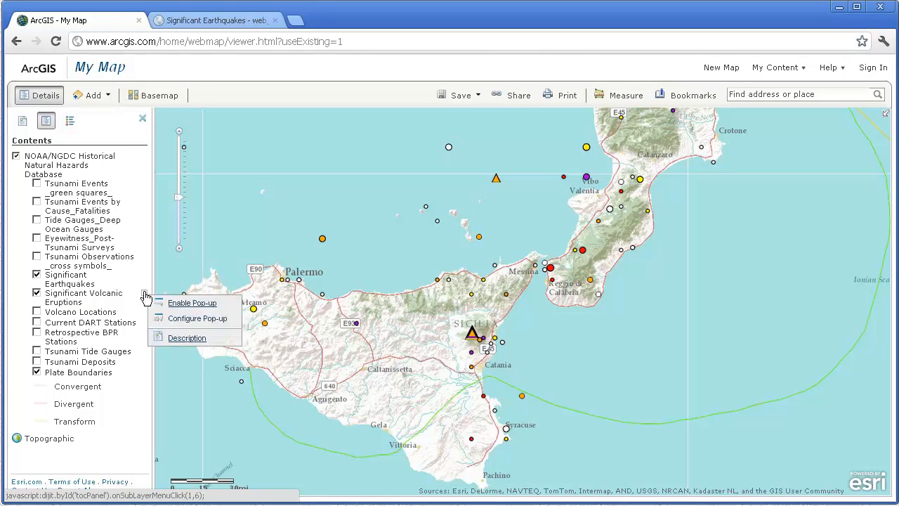
click(203, 303)
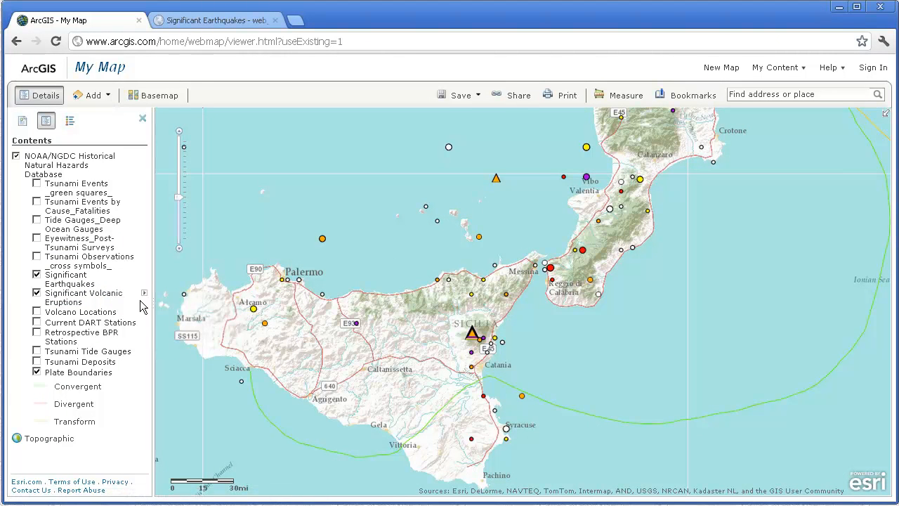
mouse_move(146, 298)
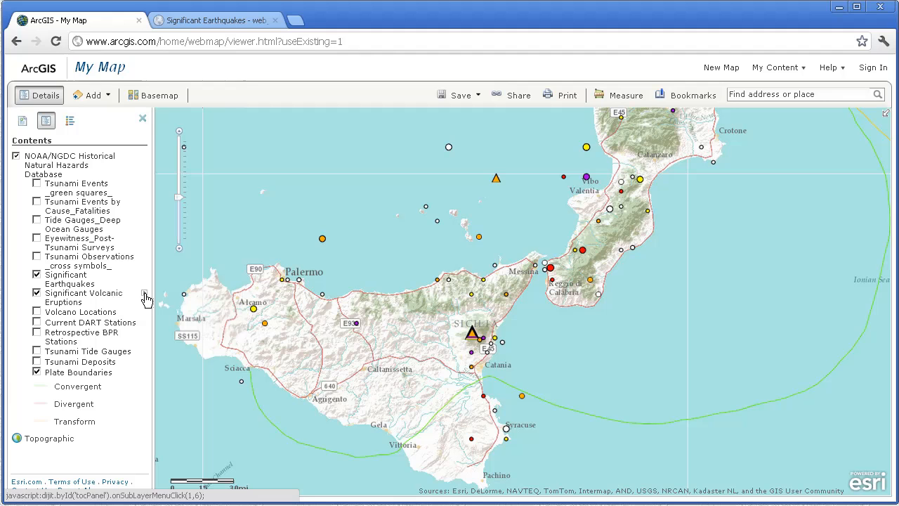
Open the first eruption record of Etna in Sicily, read it through its comments and close it
click(472, 338)
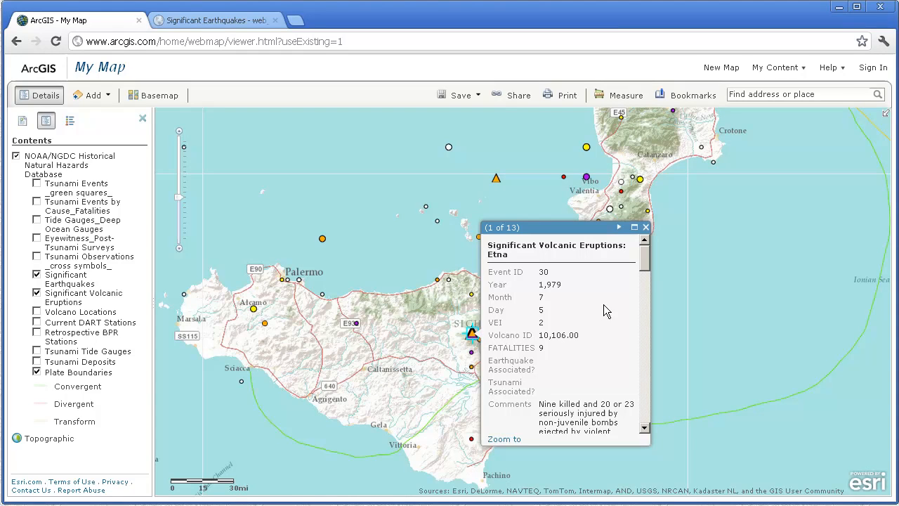
drag(642, 260, 641, 279)
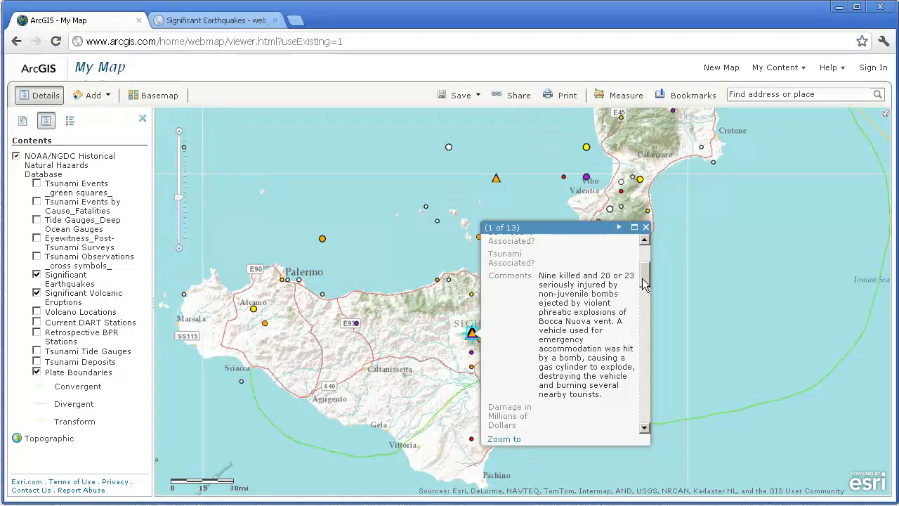
drag(643, 280, 644, 284)
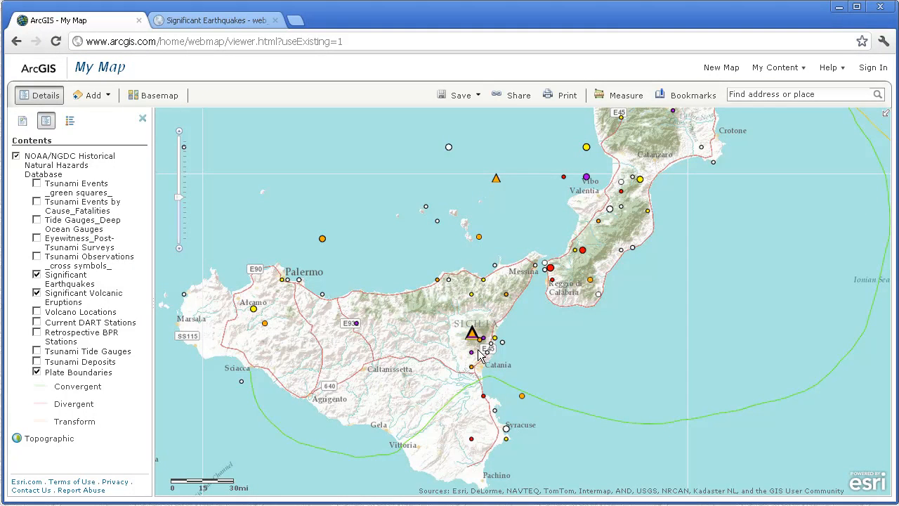
Look closely at Etna, page through all of its significant eruption records to the last one and close the pop-up
drag(416, 333, 572, 355)
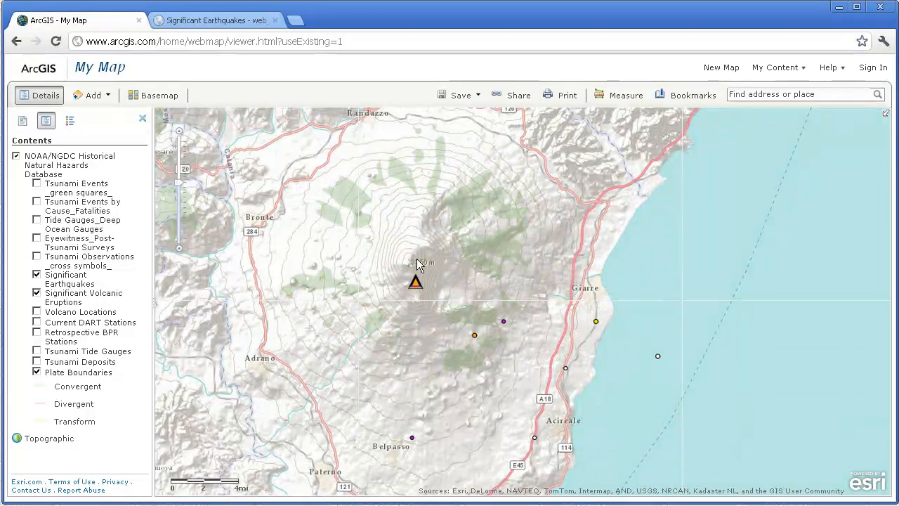
click(415, 281)
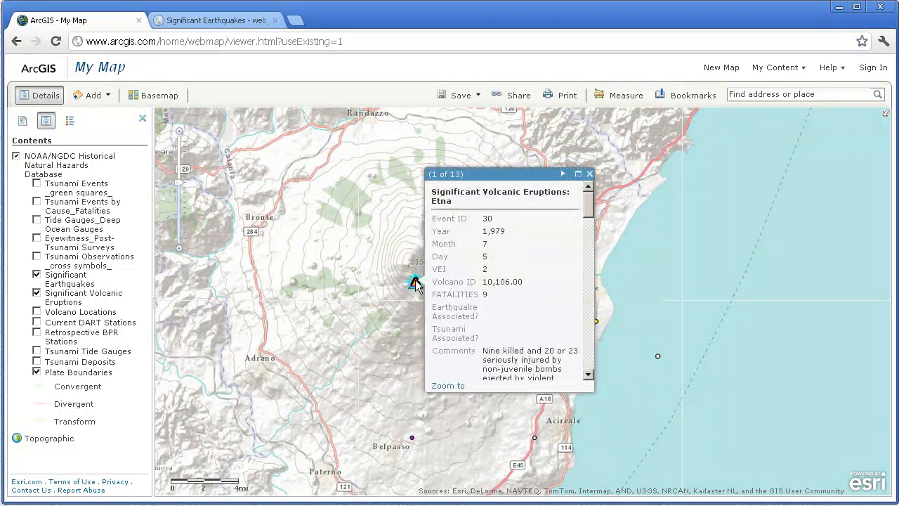
click(563, 174)
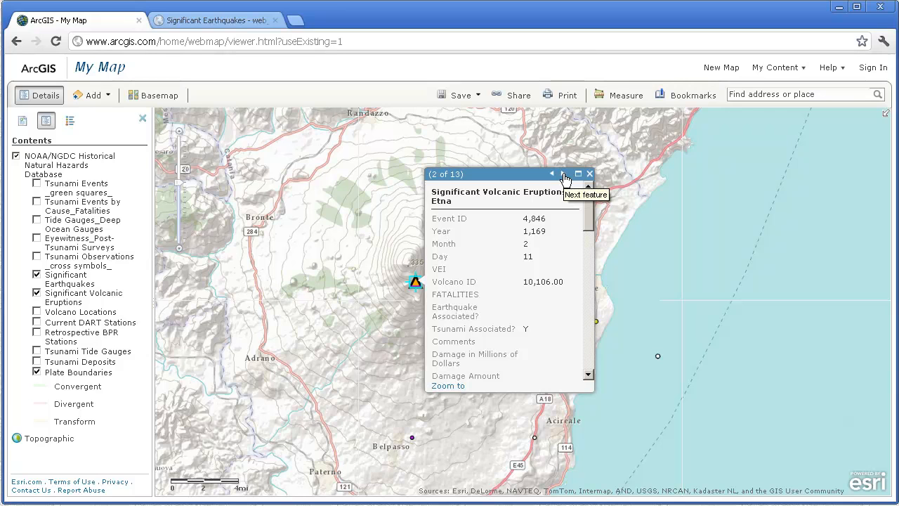
click(564, 175)
click(564, 175)
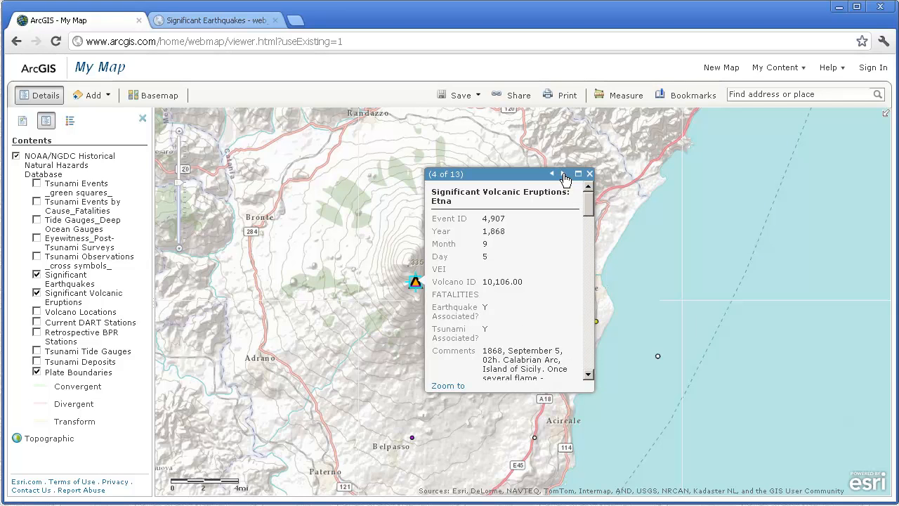
click(564, 175)
click(564, 175)
click(564, 175)
click(564, 175)
click(564, 175)
click(564, 175)
click(564, 175)
click(564, 175)
click(565, 174)
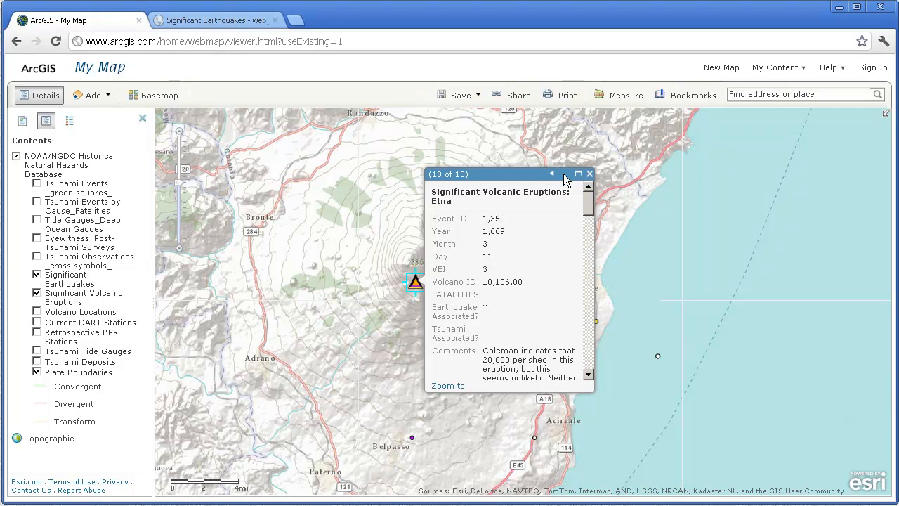
click(588, 174)
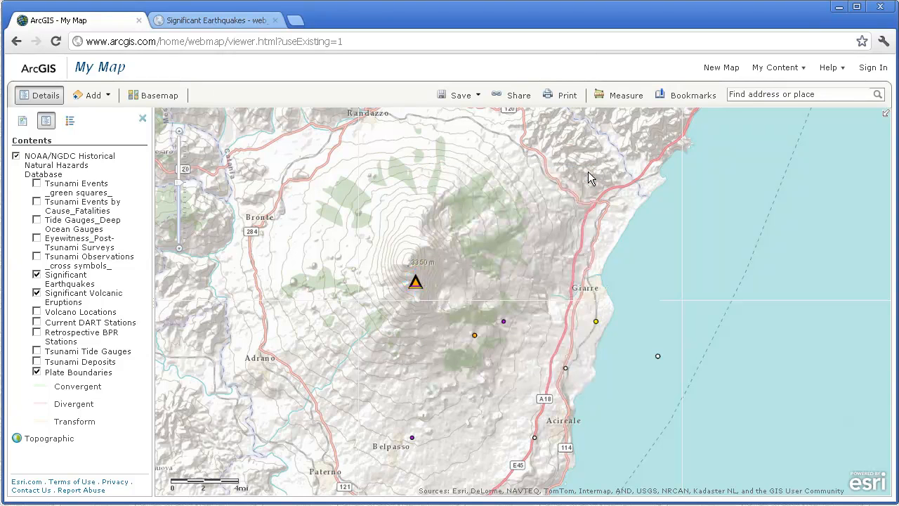
Turn on the Volcano Locations sublayer, turn off Significant Volcanic Eruptions and check the volcano symbol in the legend
click(38, 312)
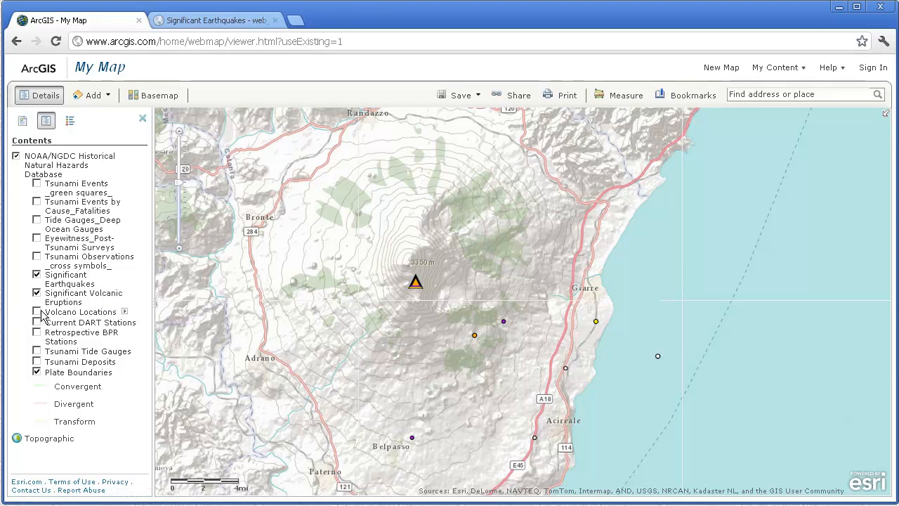
click(37, 293)
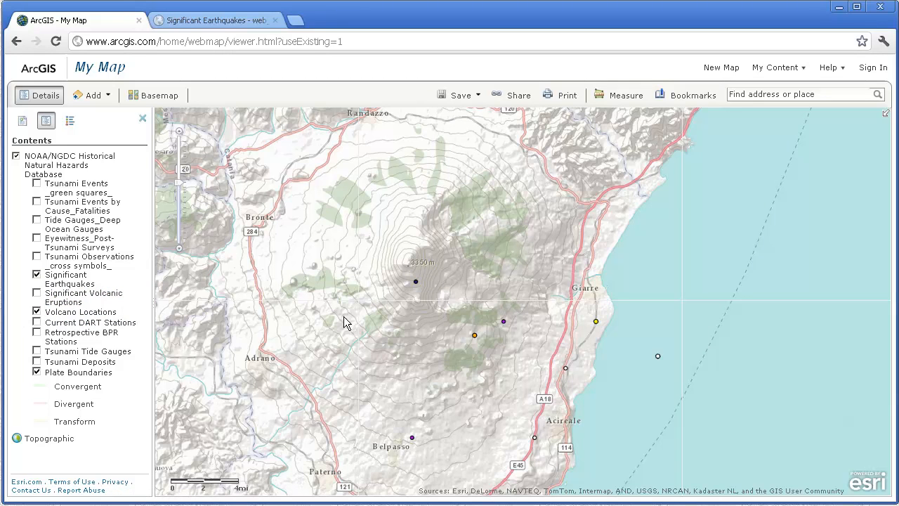
click(69, 120)
click(149, 322)
scroll(150, 324, down, 4)
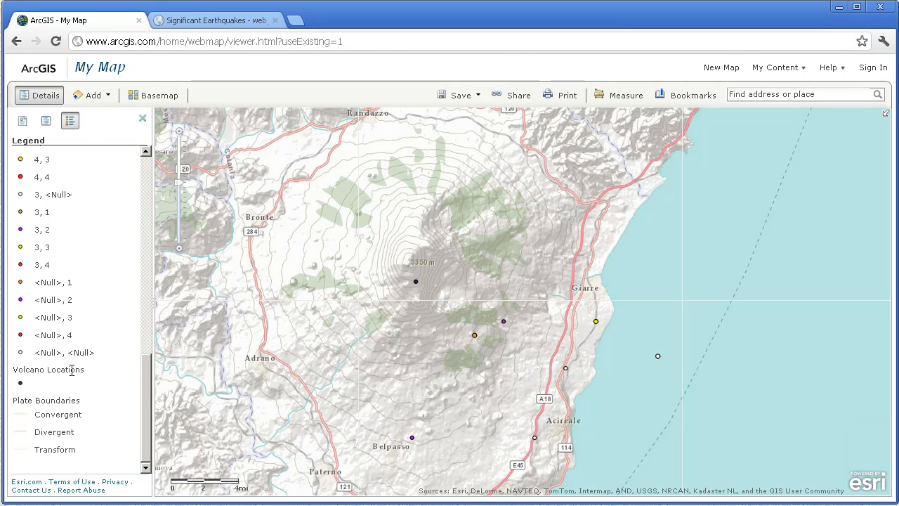
click(46, 121)
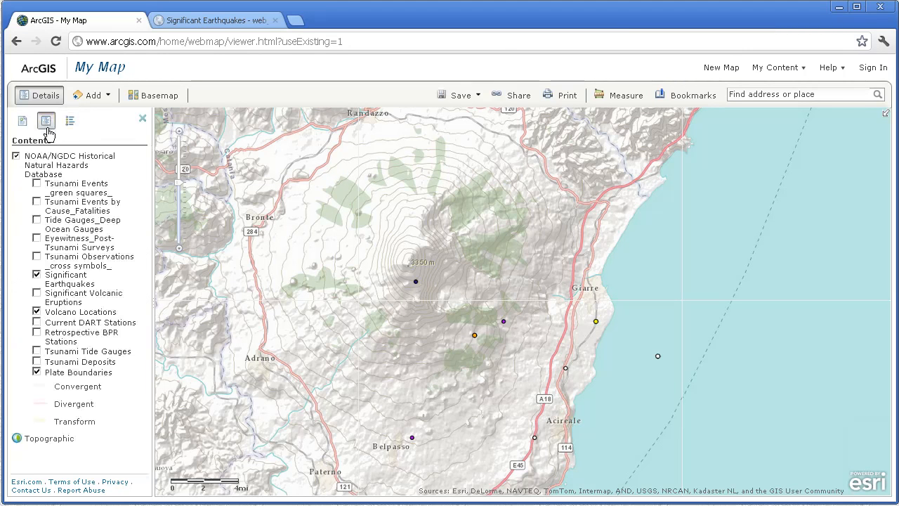
Enable pop-ups for the Volcano Locations sublayer, view Etna's volcano details and close them
click(127, 314)
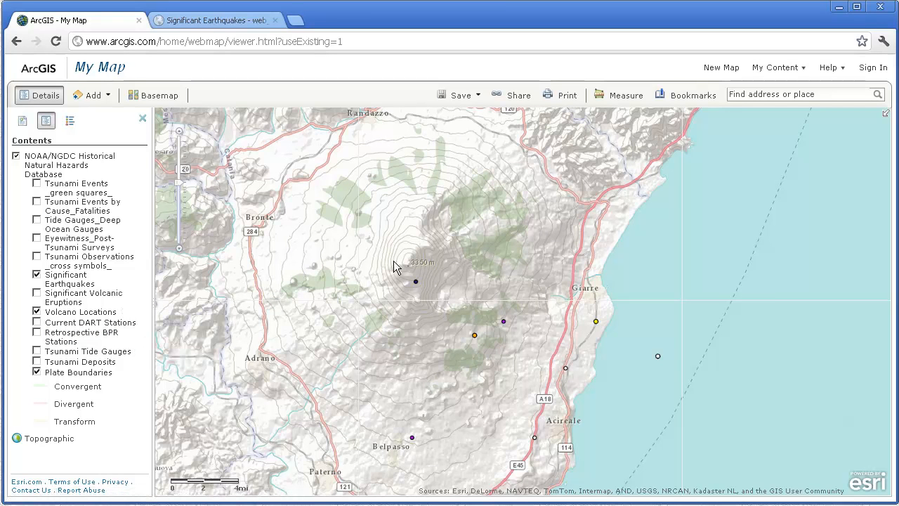
click(415, 283)
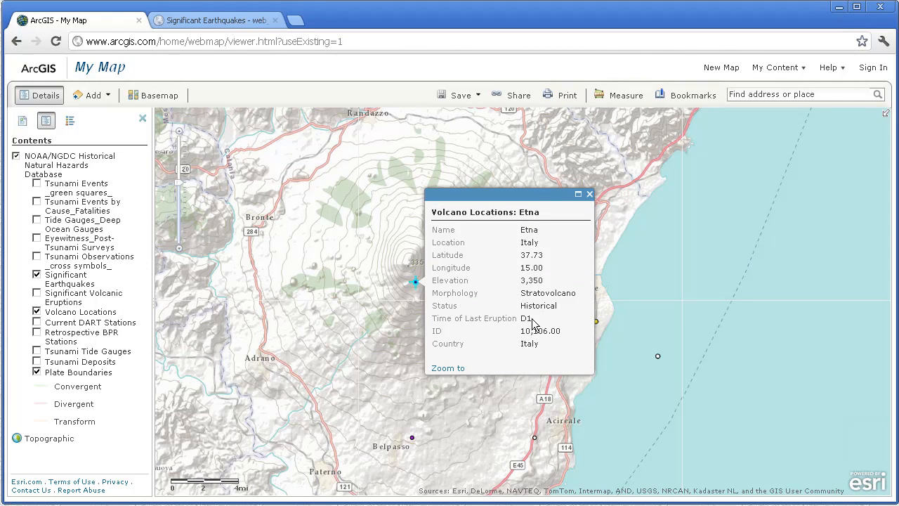
click(589, 194)
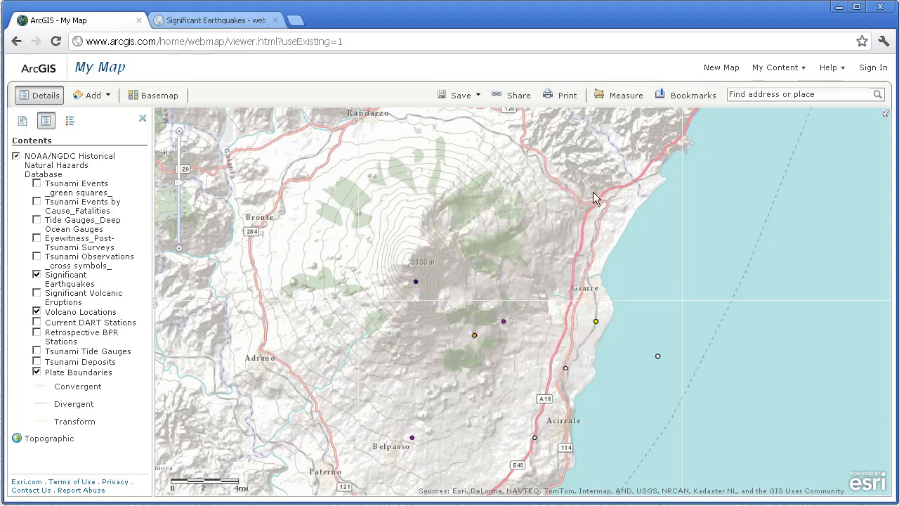
Leave the Etna area, find Iceland by searching for "iceland" and dismiss its location pop-up
scroll(324, 311, down, 1)
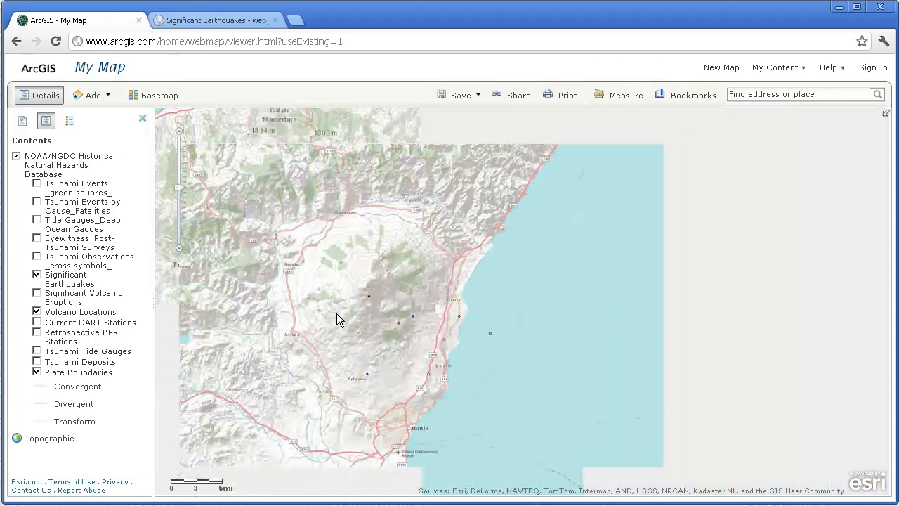
drag(334, 310, 385, 373)
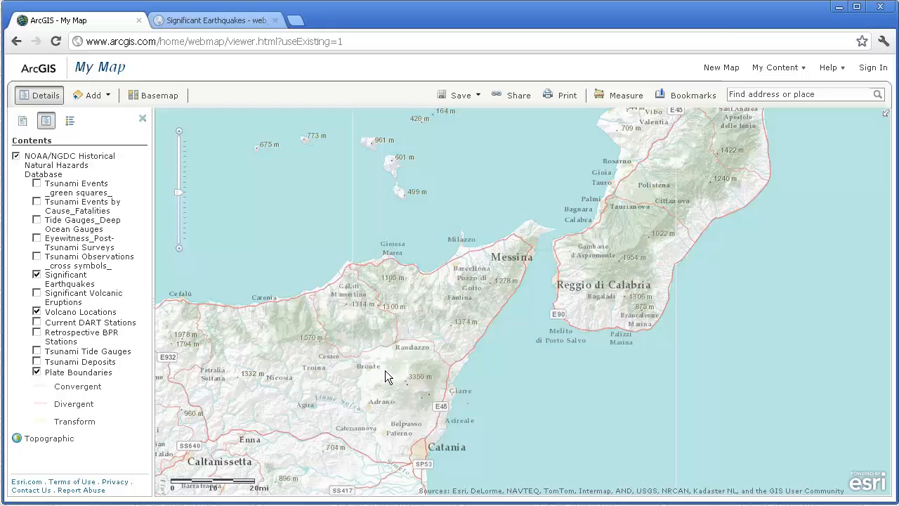
scroll(352, 345, down, 1)
drag(361, 307, 644, 441)
scroll(368, 233, down, 1)
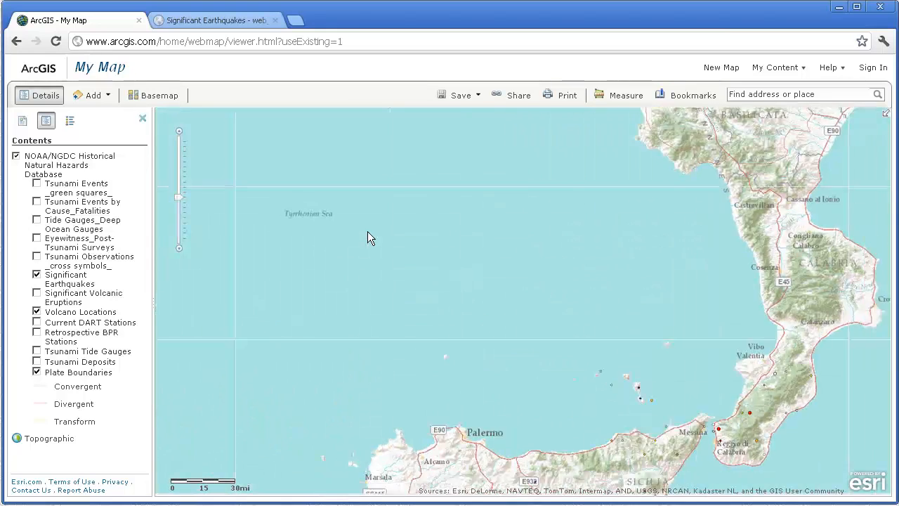
click(820, 92)
text(iceland)
key(Return)
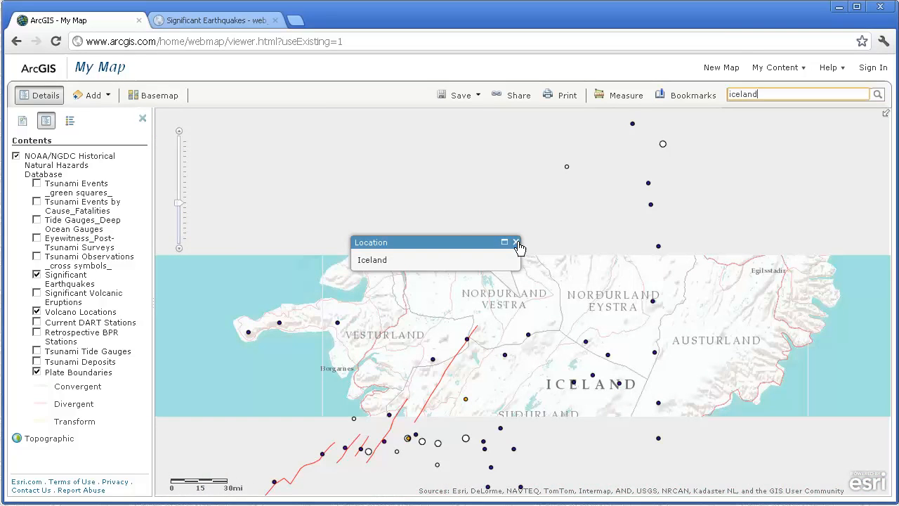
click(517, 243)
Examine the volcanoes, earthquakes and divergent plate boundary across Iceland and offshore to its southwest
drag(421, 449, 369, 355)
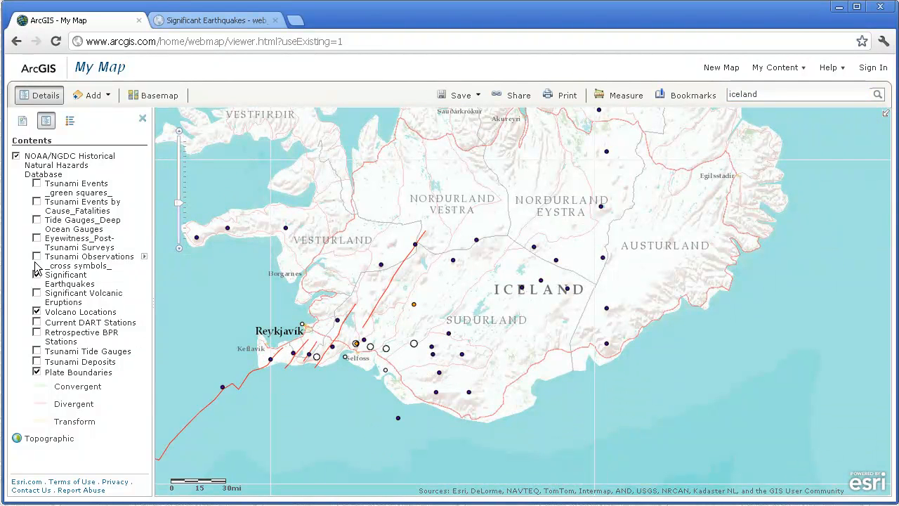
drag(611, 288, 684, 275)
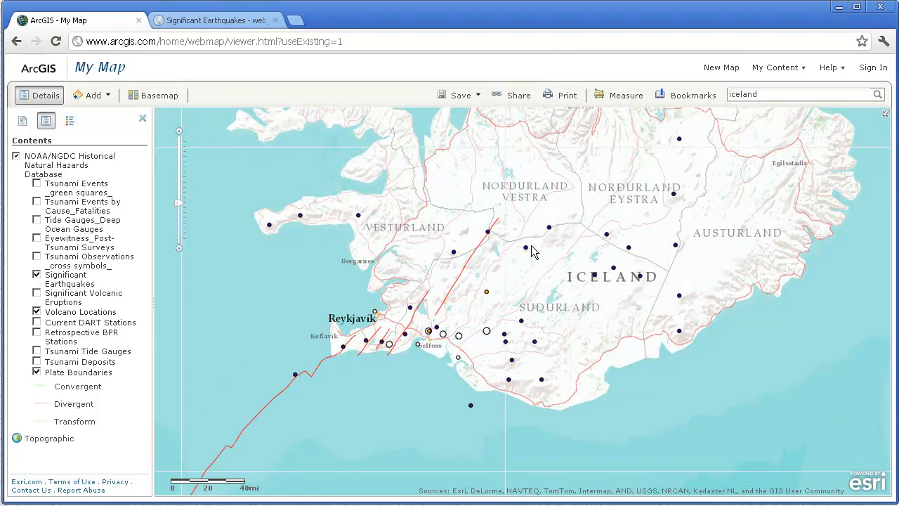
drag(319, 414, 473, 298)
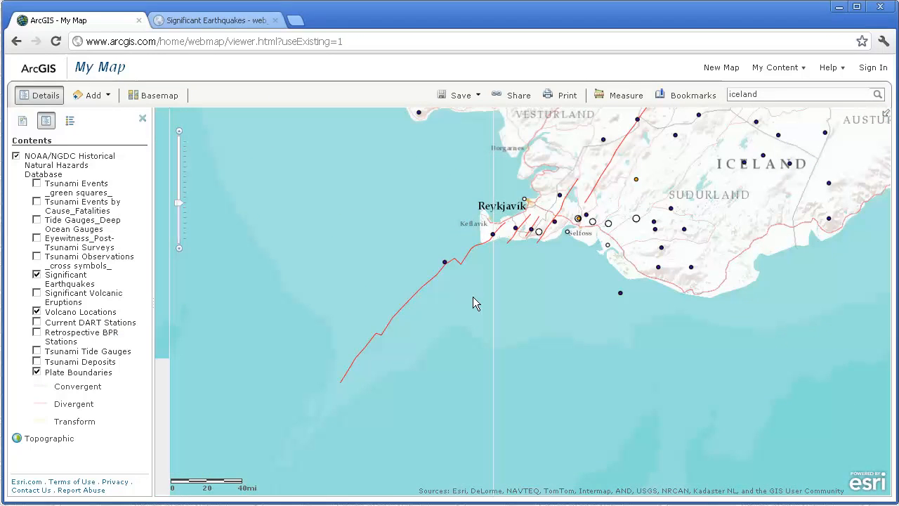
drag(525, 320, 380, 475)
drag(496, 354, 470, 392)
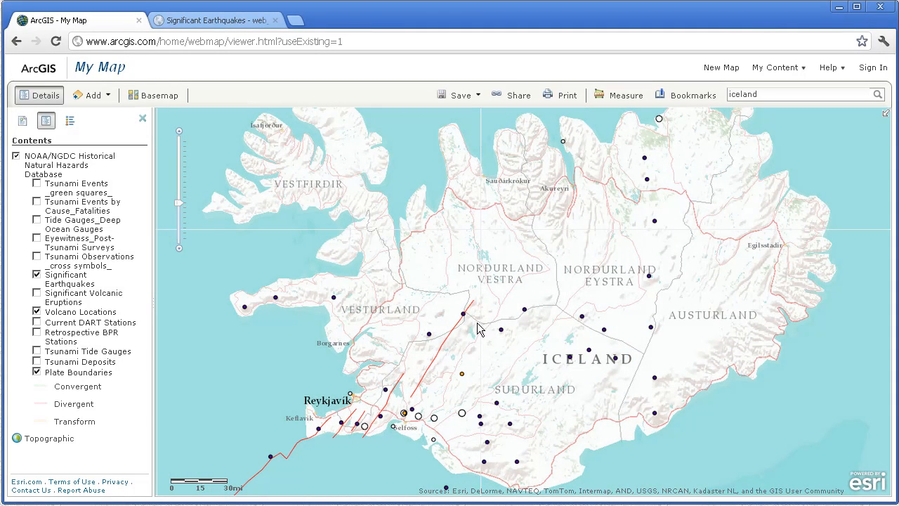
Replace the place search with "chile" and take the map to Chile
click(772, 94)
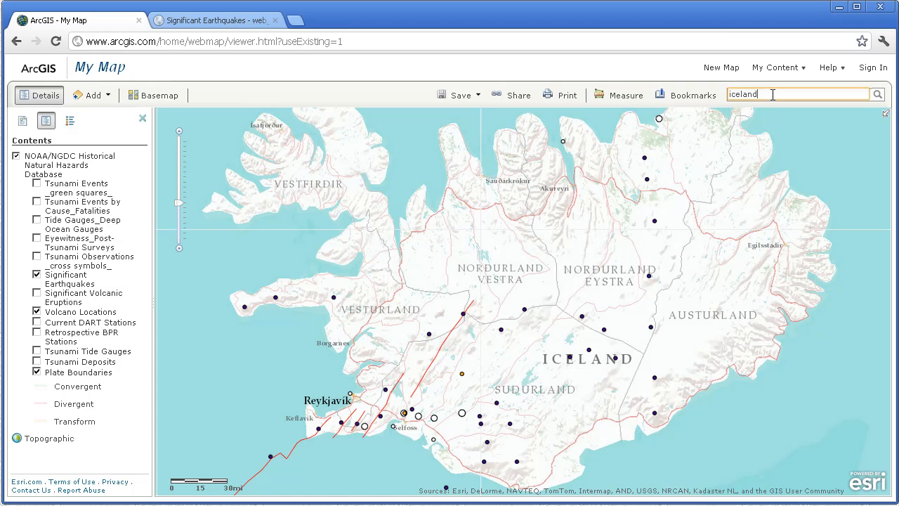
key(BackSpace)
key(BackSpace)
key(BackSpace)
text(chile)
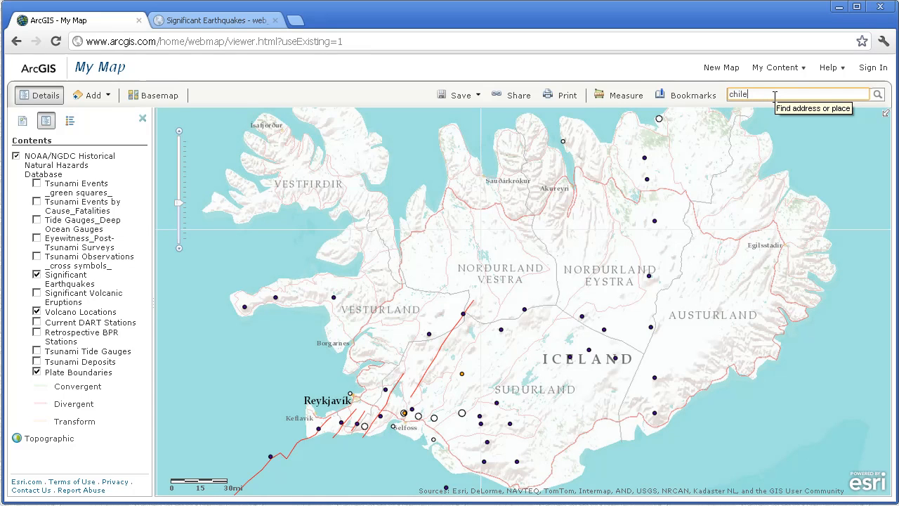
key(Return)
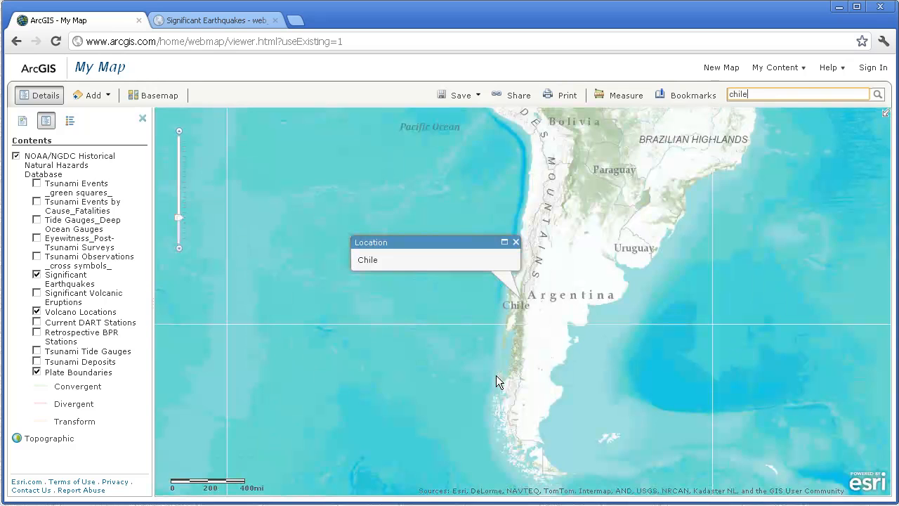
Examine the volcanoes, earthquakes and convergent plate boundary along the coast of northern Chile toward Bolivia and Peru
drag(586, 251, 612, 326)
drag(504, 234, 593, 331)
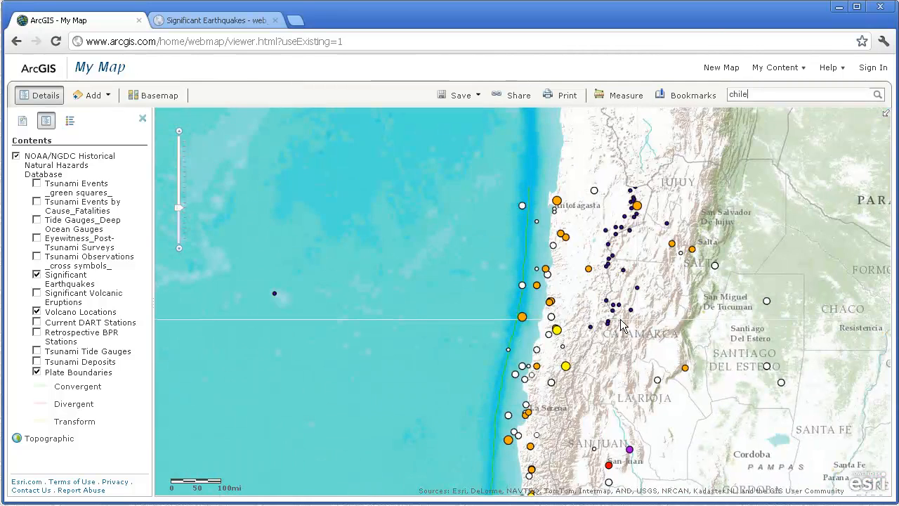
drag(621, 282, 626, 391)
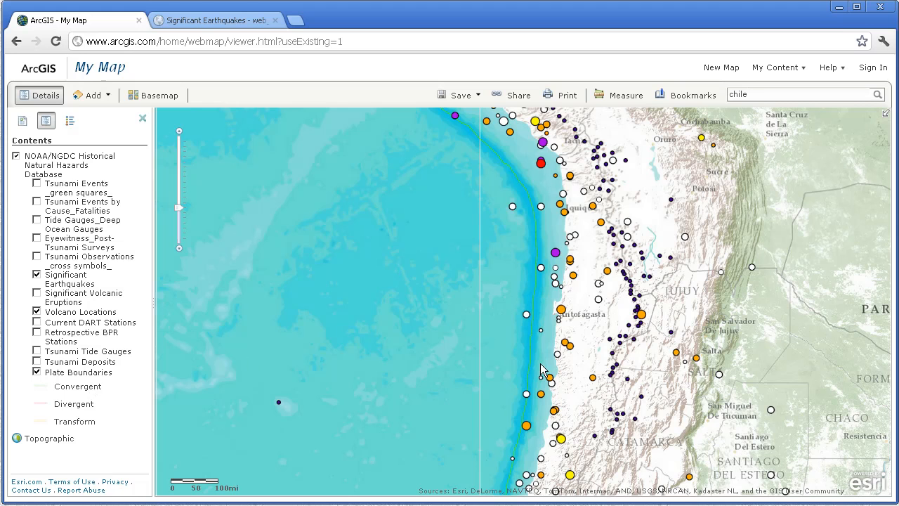
drag(630, 310, 580, 351)
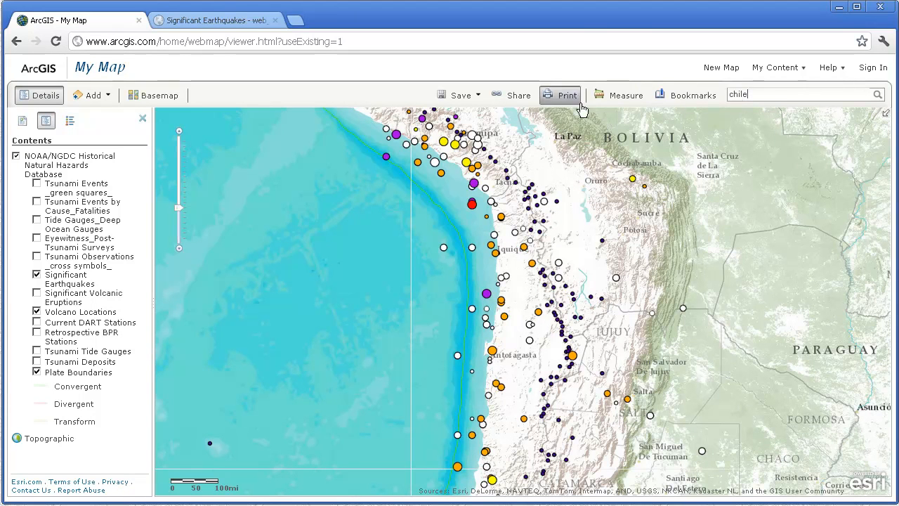
Measure the distance in kilometers from the plate boundary off northern Chile to the inland line of volcanoes
click(633, 98)
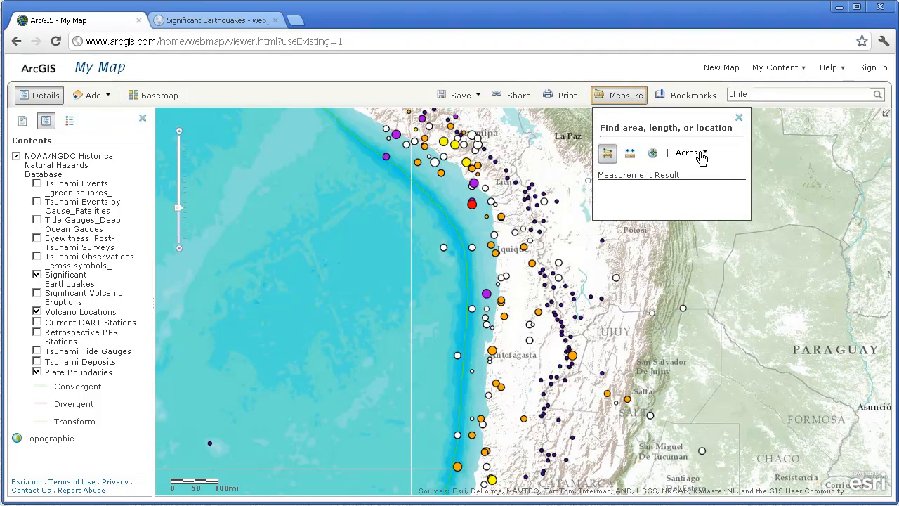
click(629, 152)
click(692, 152)
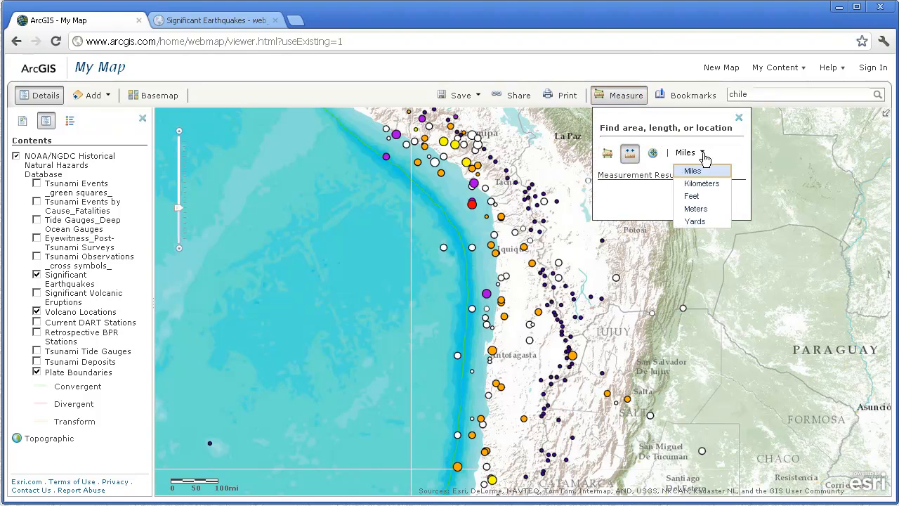
click(699, 184)
click(468, 280)
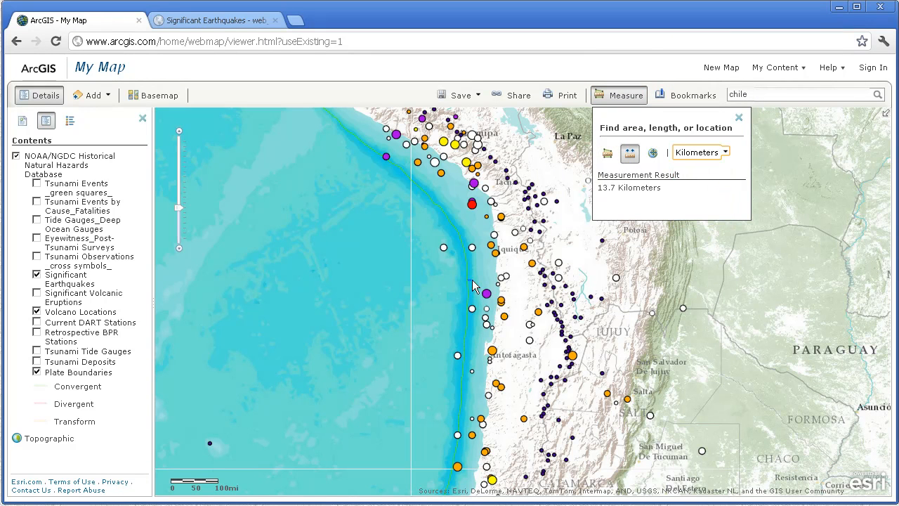
double_click(547, 274)
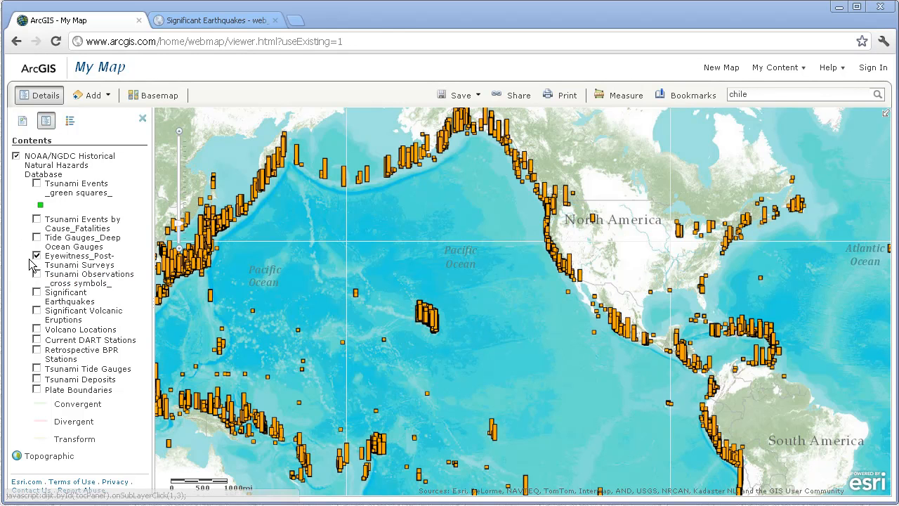
Show the legend of the Eyewitness_Post-Tsunami Surveys layer and bring the map to the Hawaiian Islands
click(87, 265)
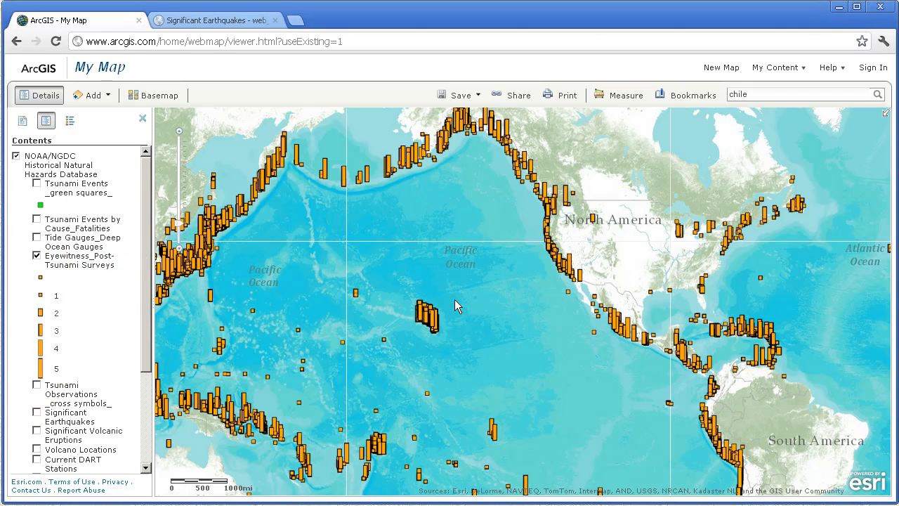
drag(444, 292, 403, 348)
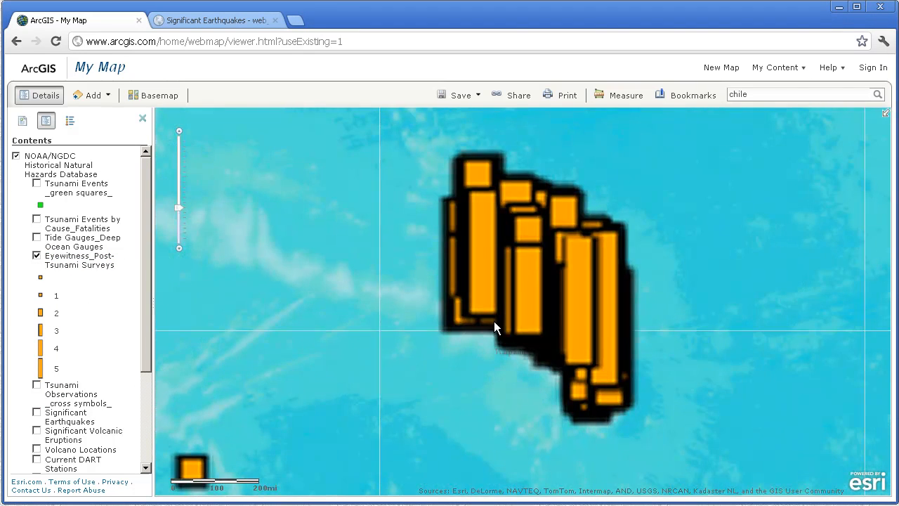
drag(499, 291, 641, 442)
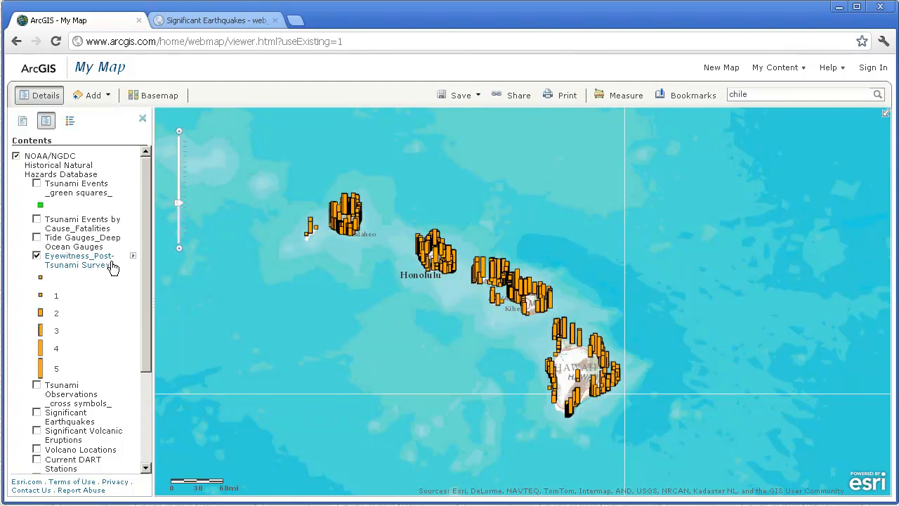
Enable pop-ups for the Eyewitness_Post-Tsunami Surveys layer and zoom to the island of Hawaii
click(132, 256)
click(174, 268)
drag(573, 313, 661, 412)
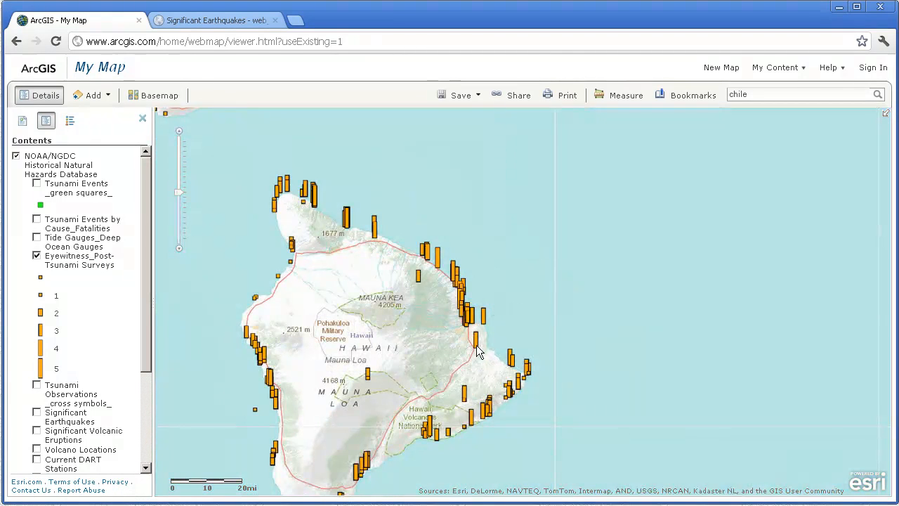
Read the tsunami survey records at Honolulu Landing, Pohoiki, the northeast coast and the Kona Coast of the island of Hawaii
click(513, 362)
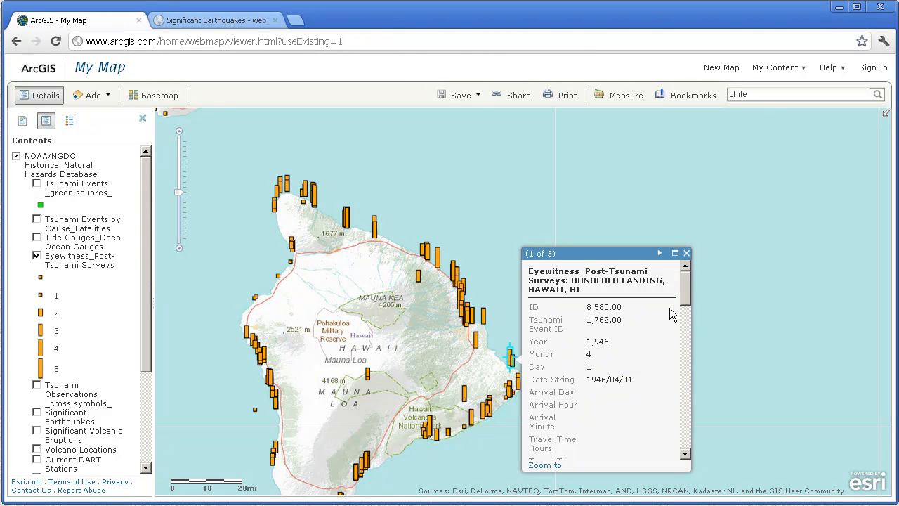
click(687, 253)
click(520, 387)
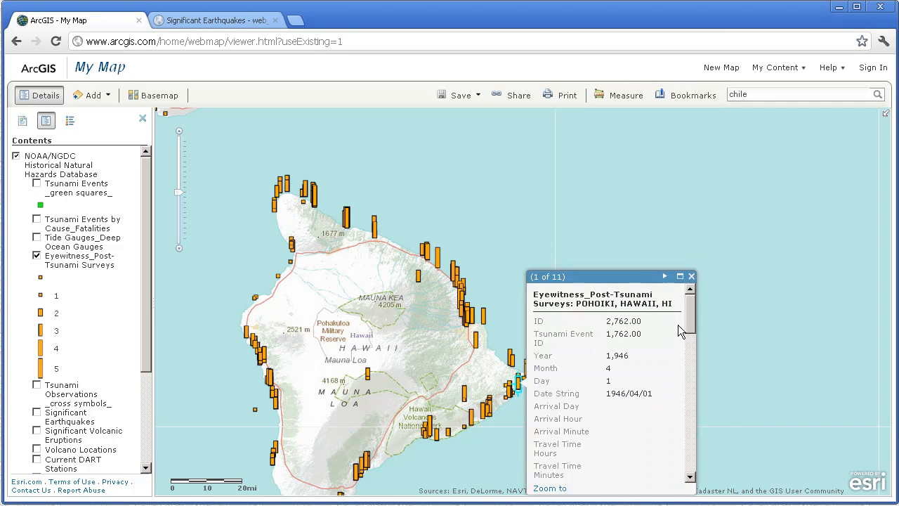
click(692, 276)
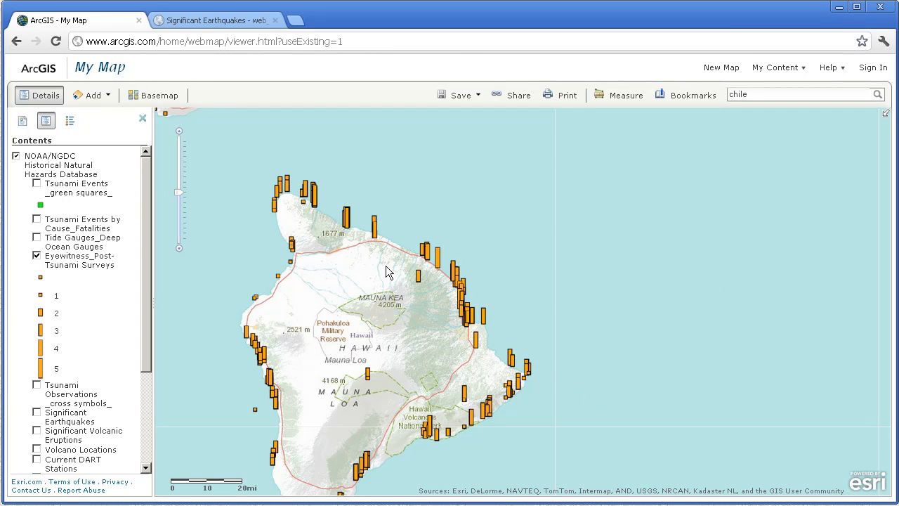
click(375, 232)
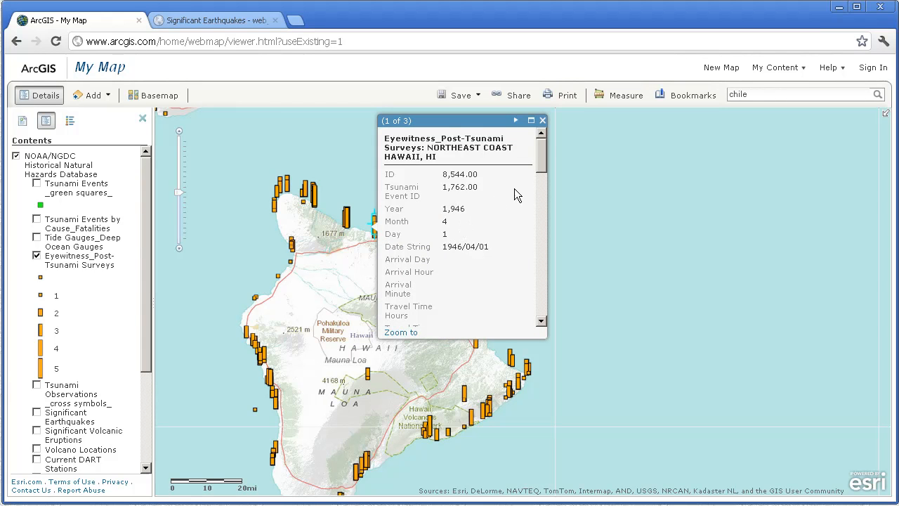
click(543, 122)
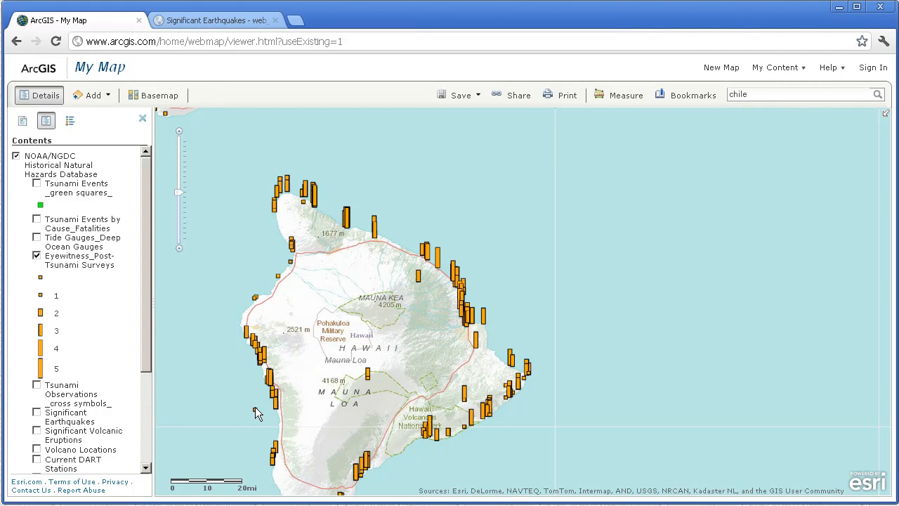
click(255, 411)
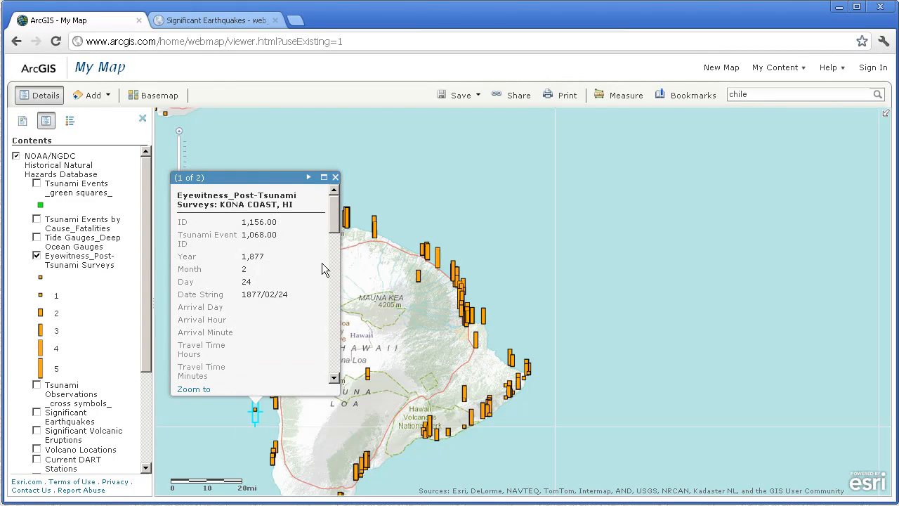
click(335, 177)
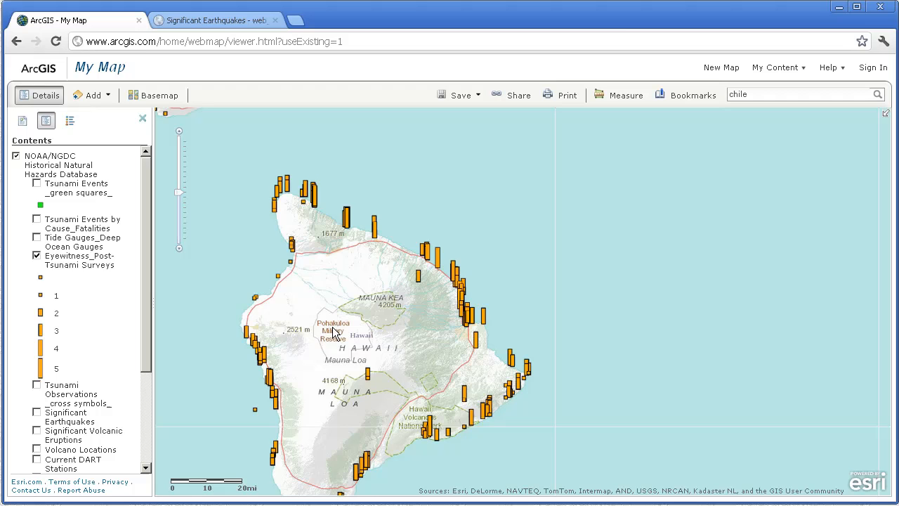
Compare the distribution of tsunami survey points across the whole Hawaiian Islands chain with those on the island of Hawaii
scroll(307, 321, down, 1)
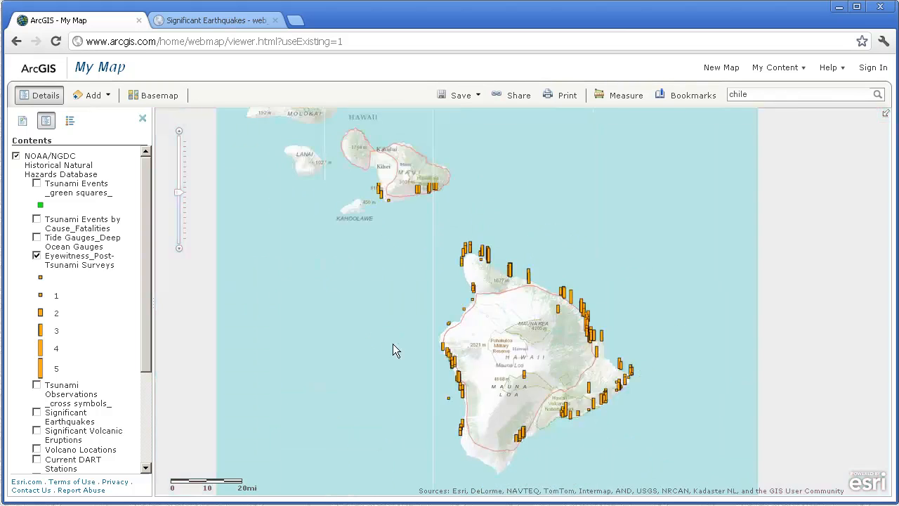
drag(346, 357, 550, 410)
scroll(550, 410, down, 1)
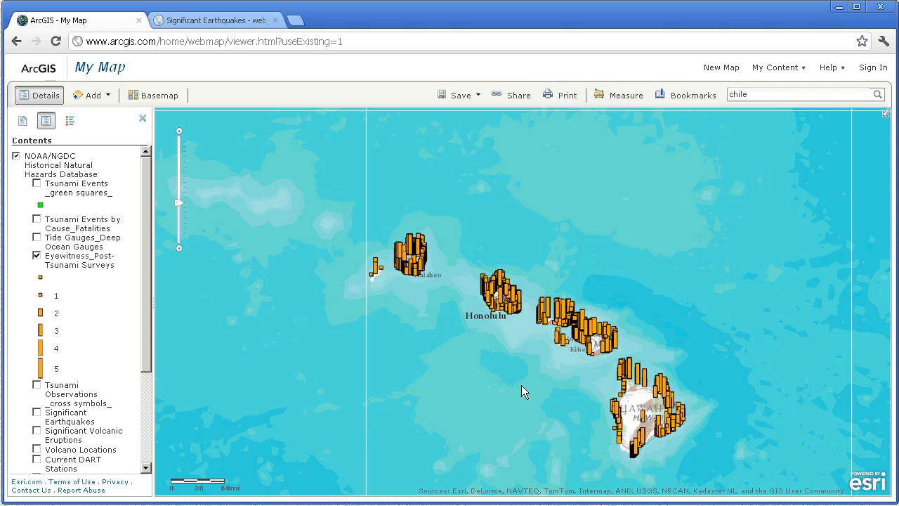
scroll(508, 369, down, 1)
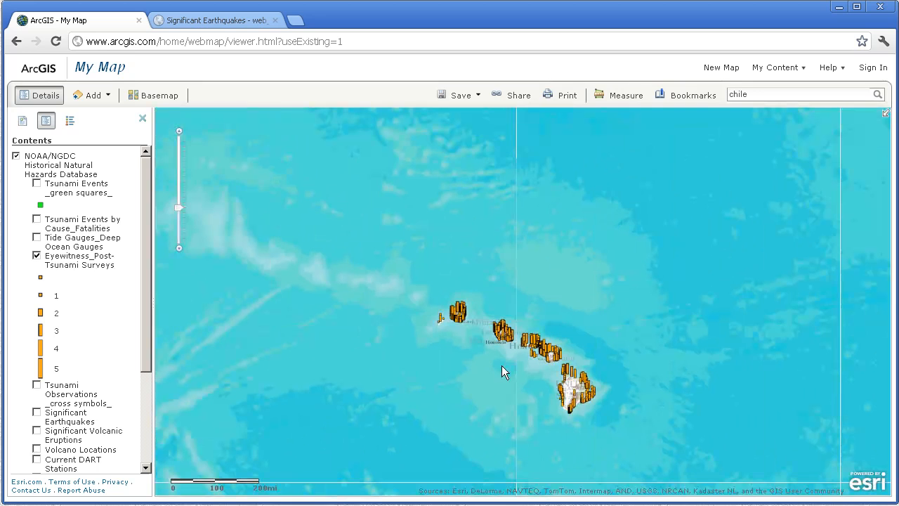
drag(630, 362, 585, 399)
drag(578, 435, 522, 397)
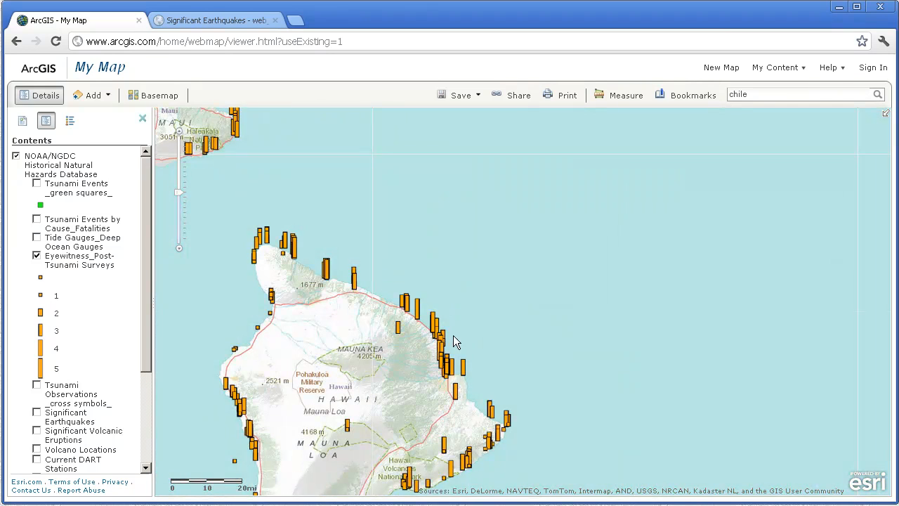
Examine the tsunami survey points along the island of Hawaii's east coast, around Hilo, Pohoiki and Honomu
drag(474, 203, 399, 299)
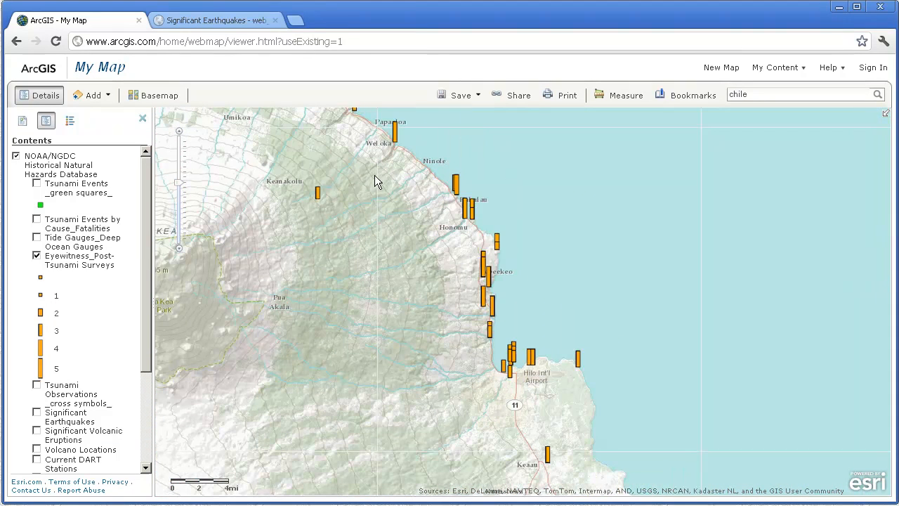
drag(458, 281, 361, 169)
drag(498, 353, 393, 219)
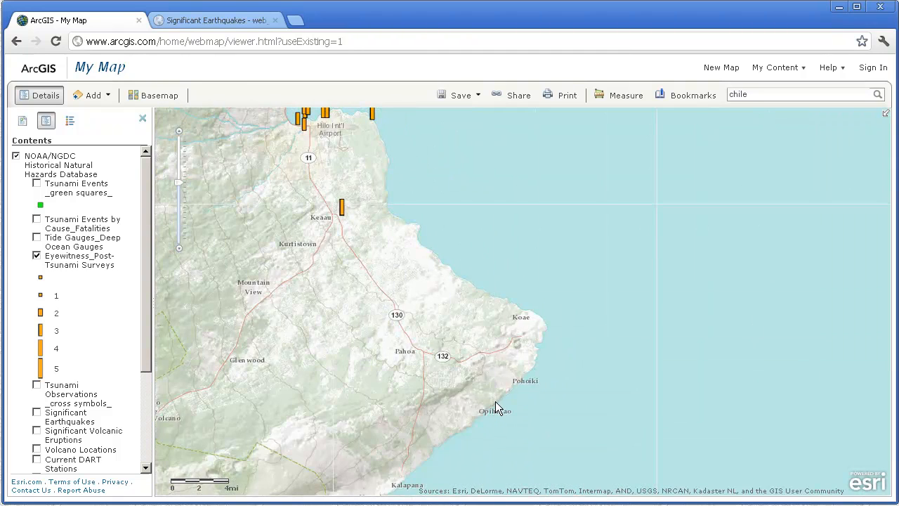
drag(529, 390, 567, 387)
drag(551, 355, 598, 421)
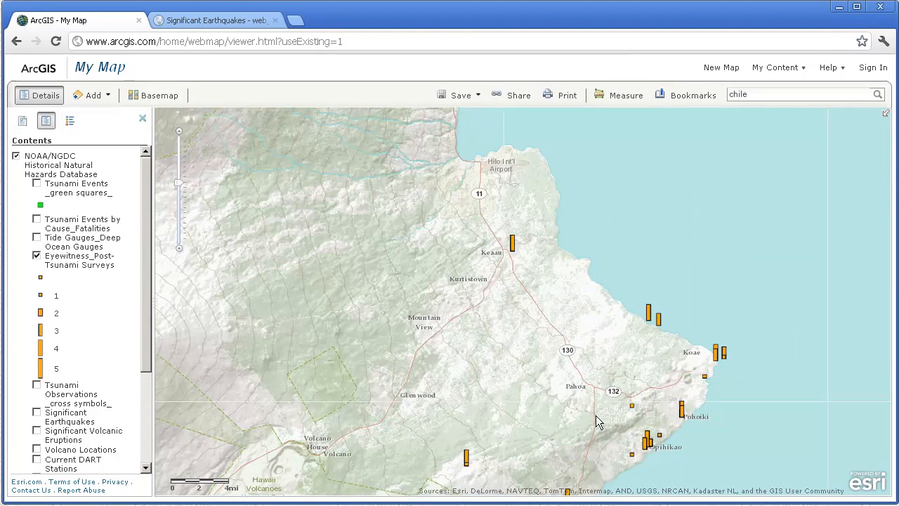
drag(479, 160, 569, 297)
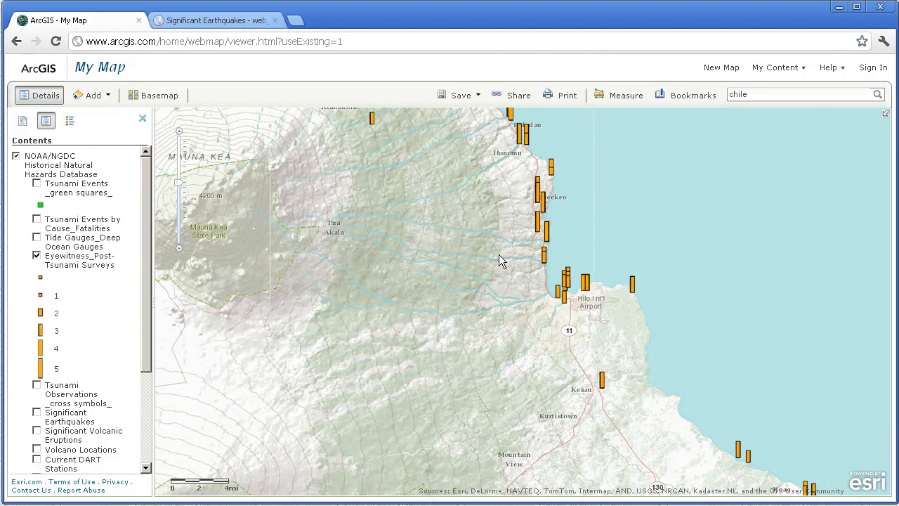
drag(481, 182, 537, 294)
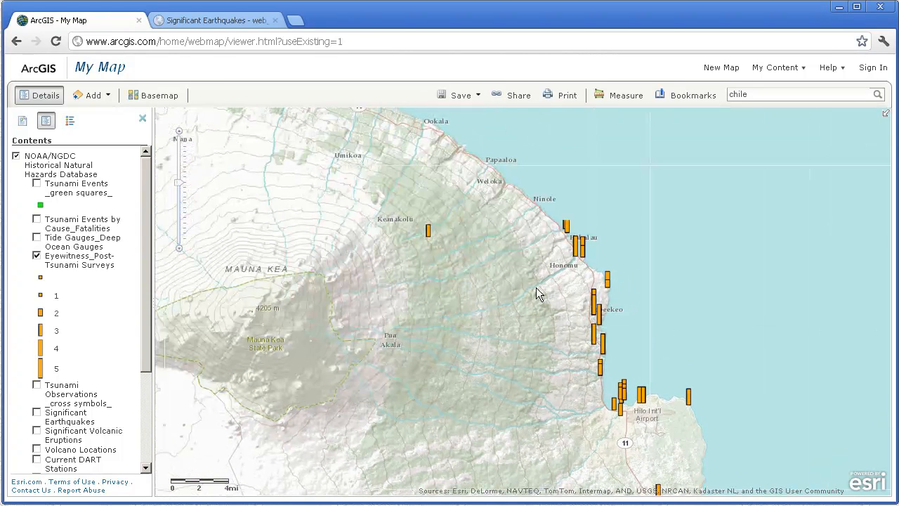
Switch the basemap to Bing Maps Aerial and inspect a tsunami survey point on the coast north of Hilo up close
click(163, 102)
click(171, 390)
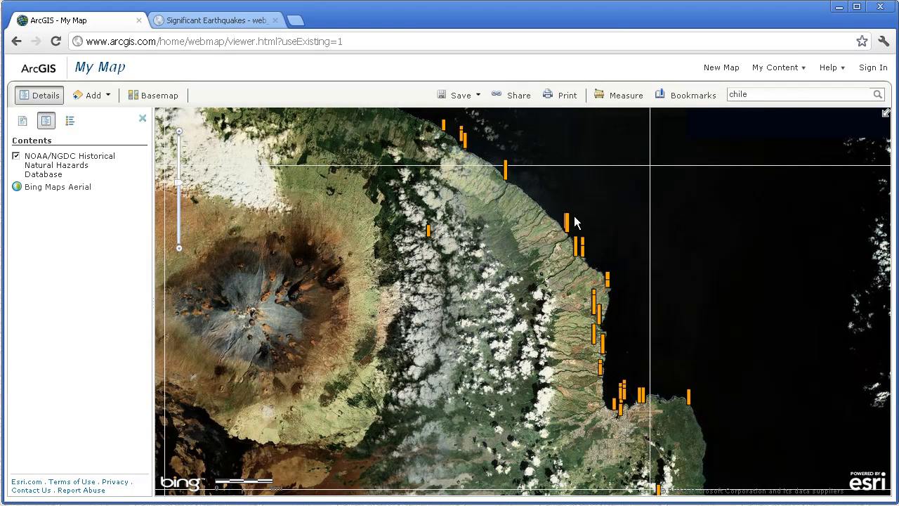
drag(543, 169, 464, 230)
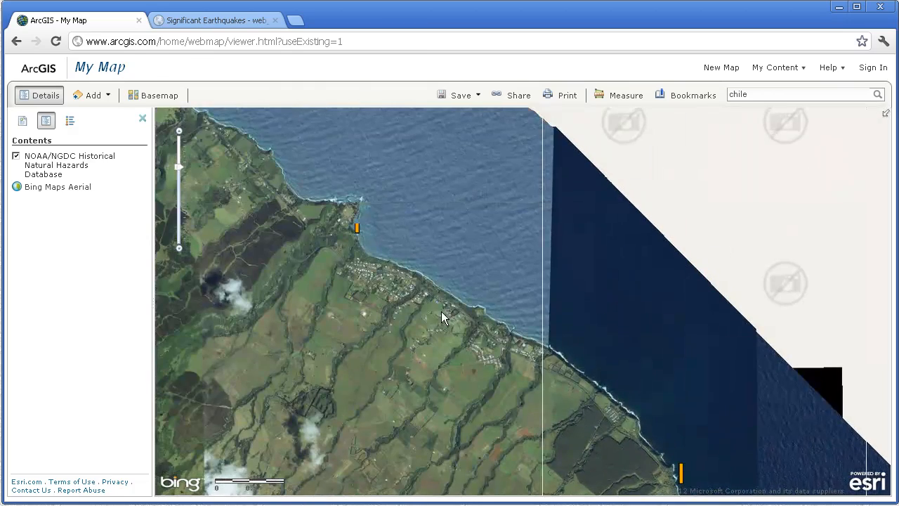
drag(382, 203, 336, 259)
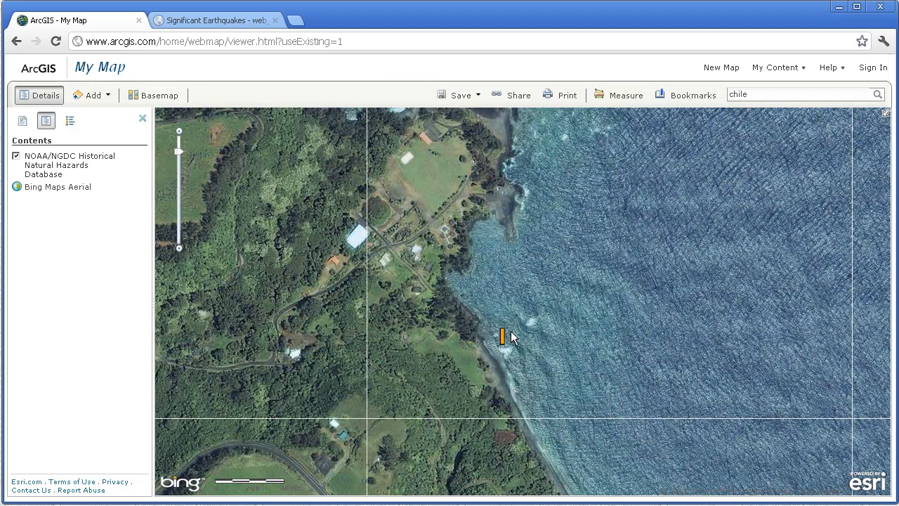
drag(392, 408, 431, 364)
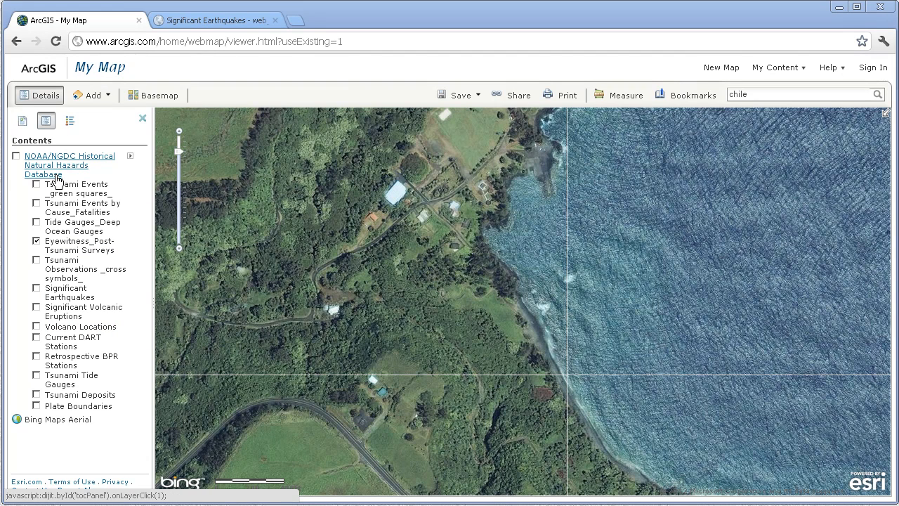
Replace the Eyewitness_Post-Tsunami Surveys layer selection with Significant Earthquakes and bring the map out to the whole North Pacific
click(35, 241)
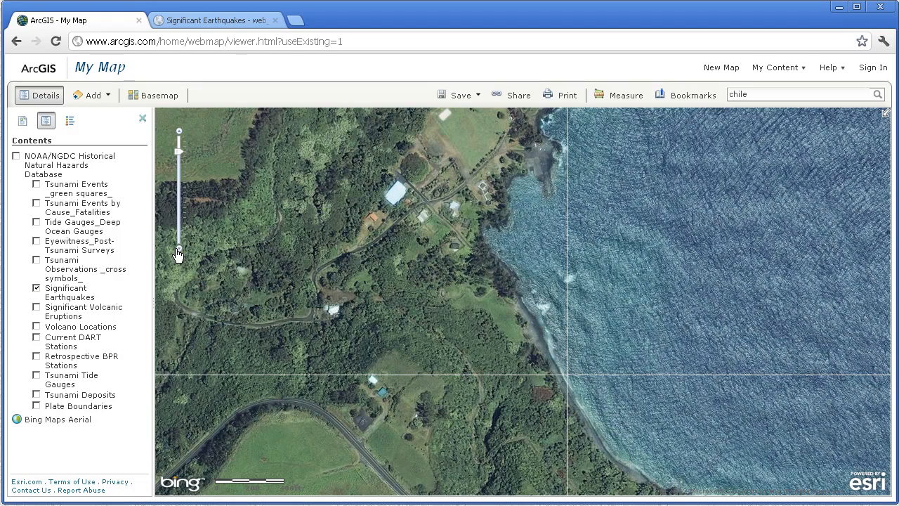
click(179, 249)
click(179, 249)
click(180, 250)
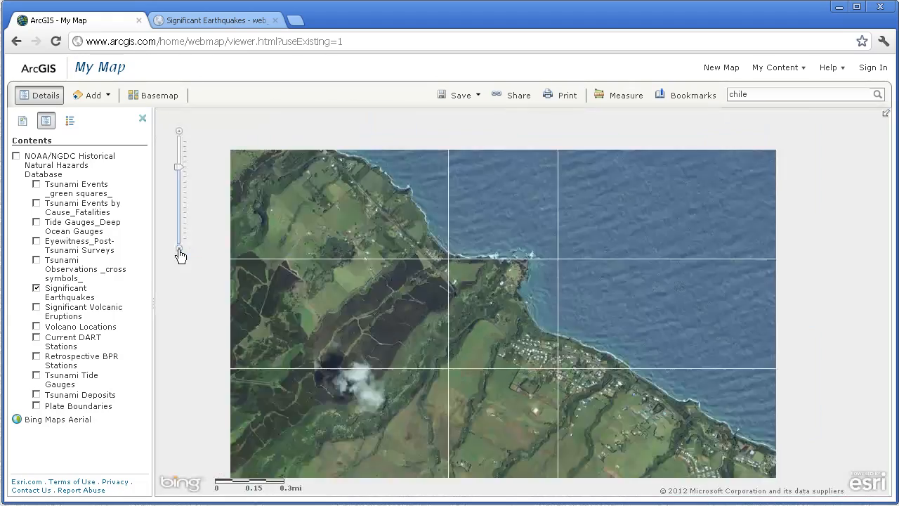
click(179, 250)
click(179, 250)
click(179, 250)
click(179, 251)
click(180, 250)
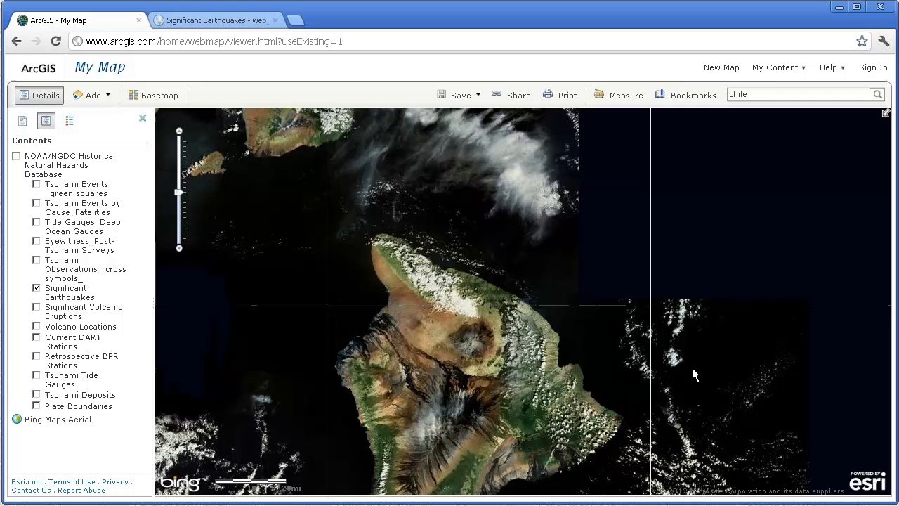
scroll(600, 321, down, 5)
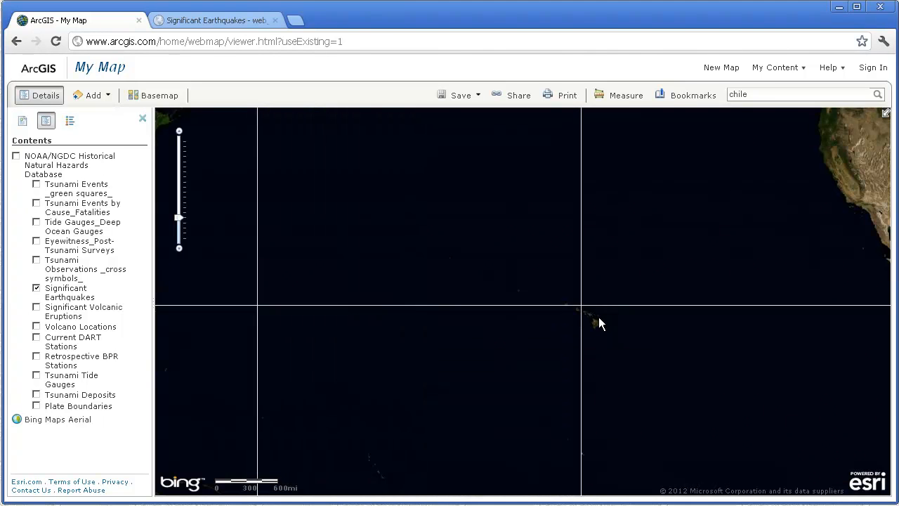
scroll(596, 314, down, 1)
drag(596, 314, 548, 313)
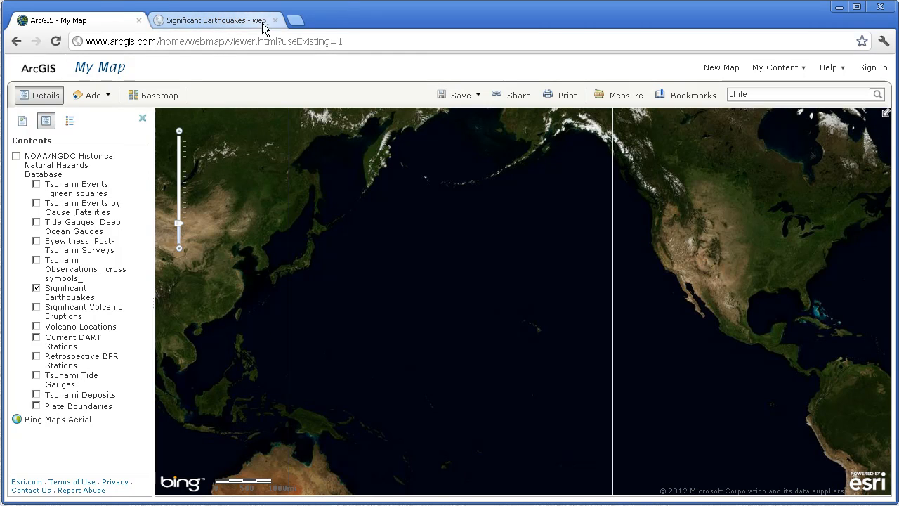
Open the USGS Earthquake Hazards Program site at earthquake.usgs.gov in place of the Significant Earthquakes page
click(296, 19)
click(275, 20)
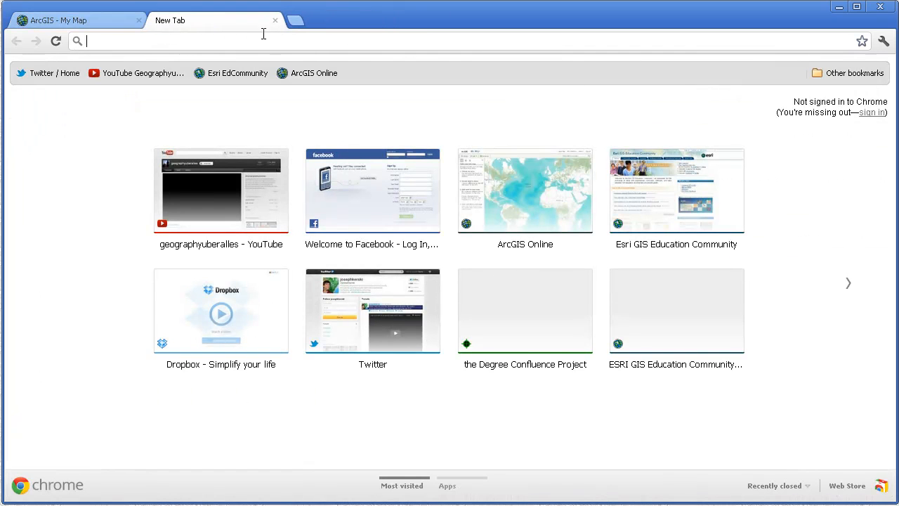
text(earthquakes.)
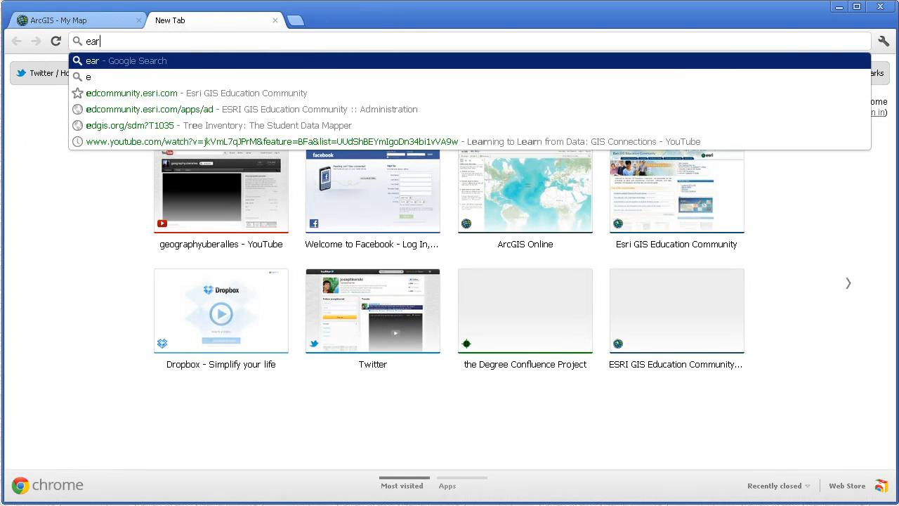
text(usgs.gov)
key(Return)
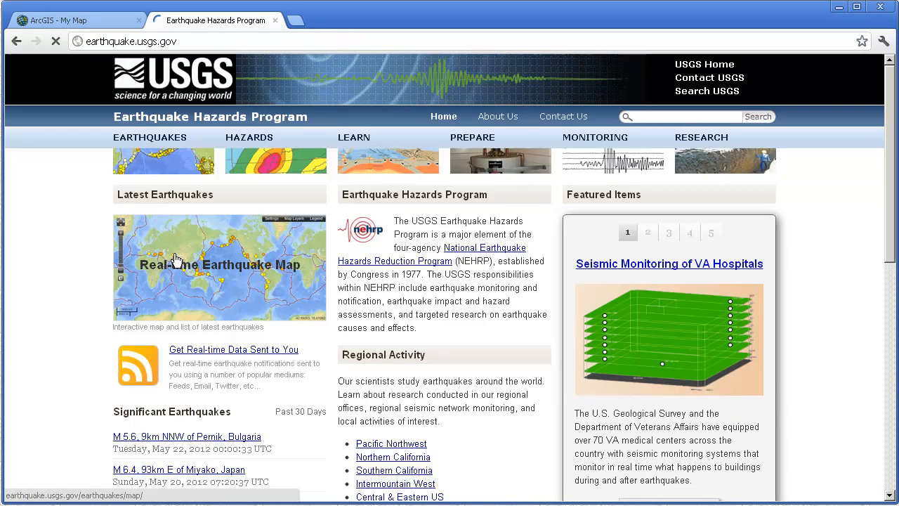
Go to the Real-time Feeds & Data page in the USGS Earthquakes section and find its Past 30 Days feeds
click(155, 143)
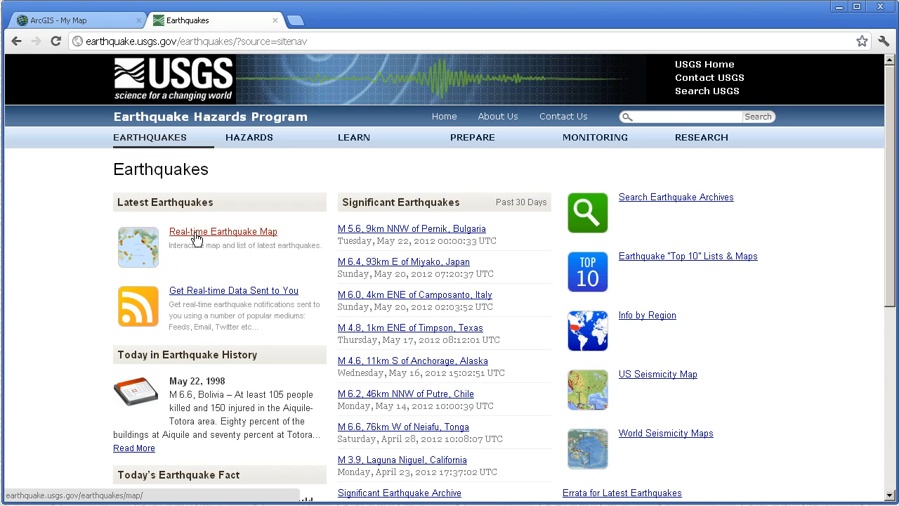
scroll(202, 334, down, 1)
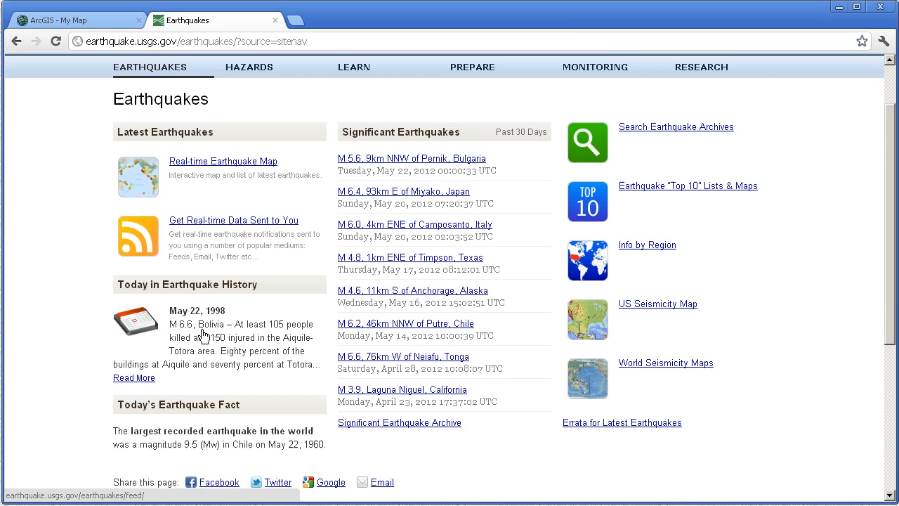
scroll(203, 335, down, 3)
click(200, 333)
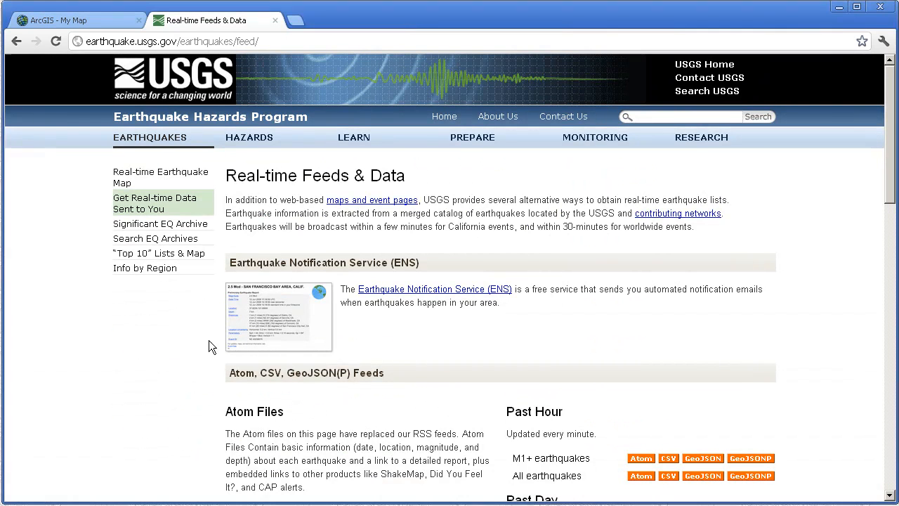
scroll(211, 342, down, 6)
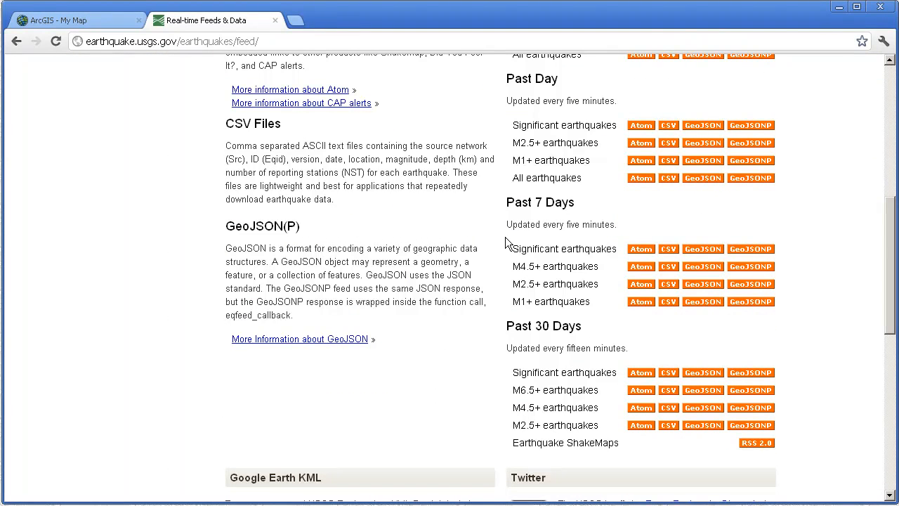
Preview the Past 30 Days CSV feed of significant earthquakes and copy the web address of the M4.5+ CSV feed
click(668, 379)
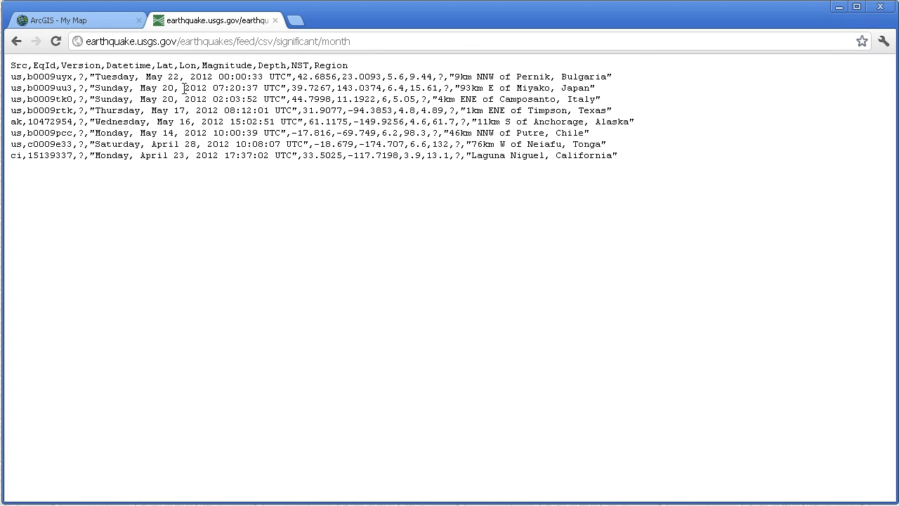
click(16, 42)
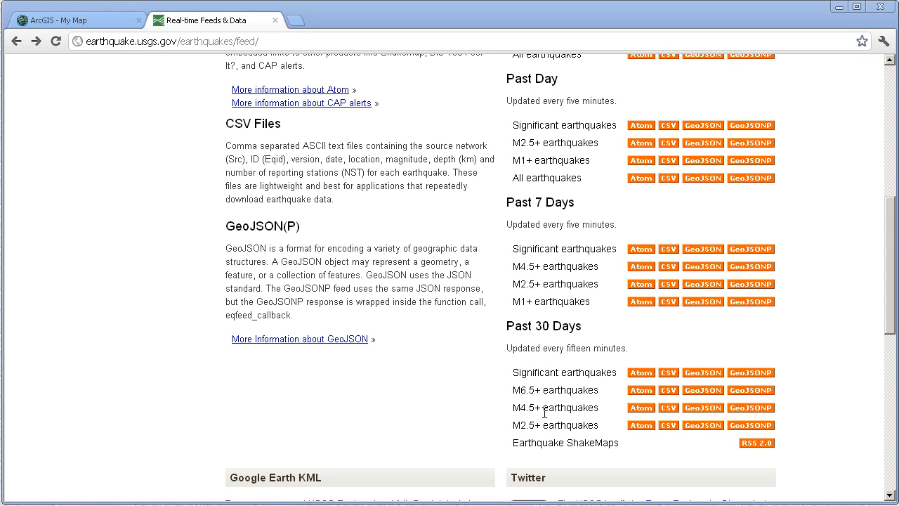
click(668, 409)
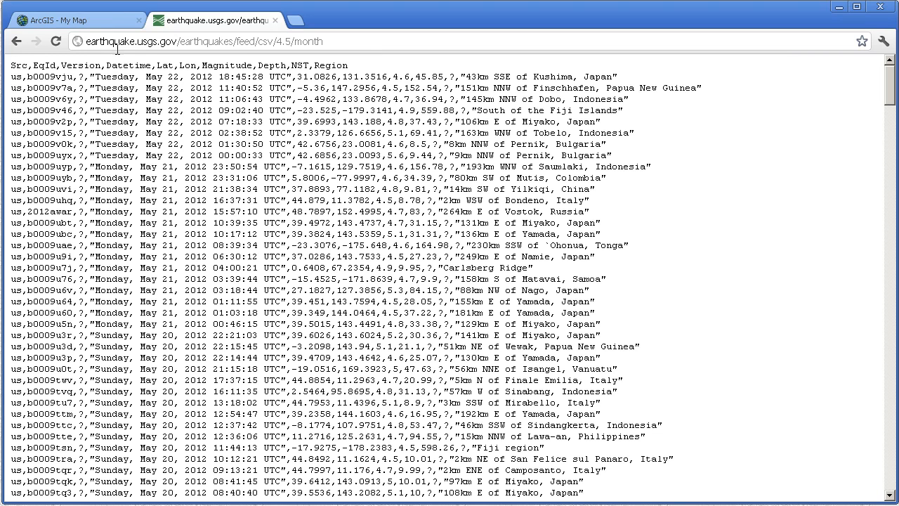
click(149, 43)
key(ctrl+c)
Add the copied M4.5+ earthquake feed to the ArcGIS map as a CSV layer from the web
click(71, 19)
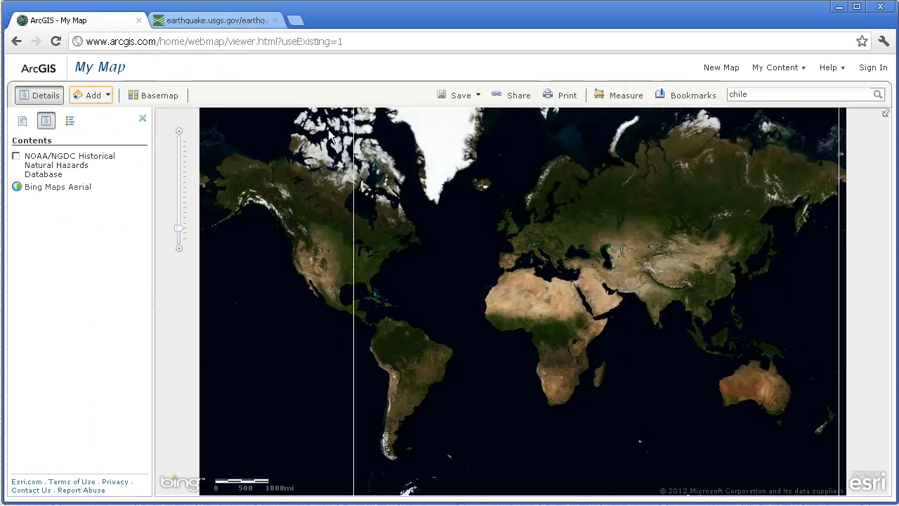
click(103, 96)
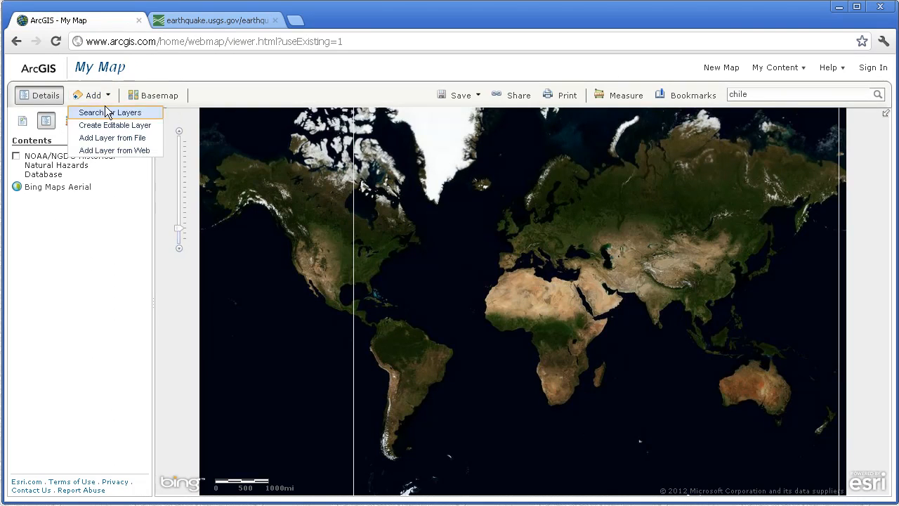
click(112, 151)
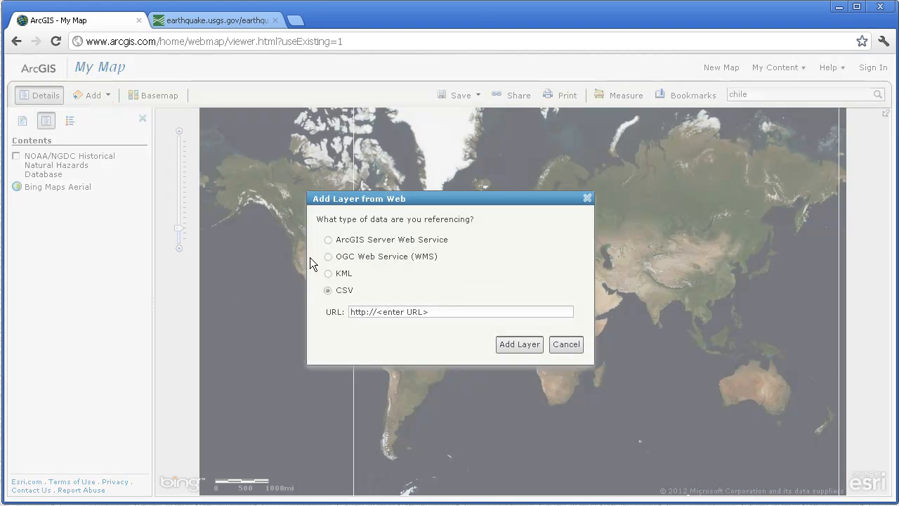
click(423, 313)
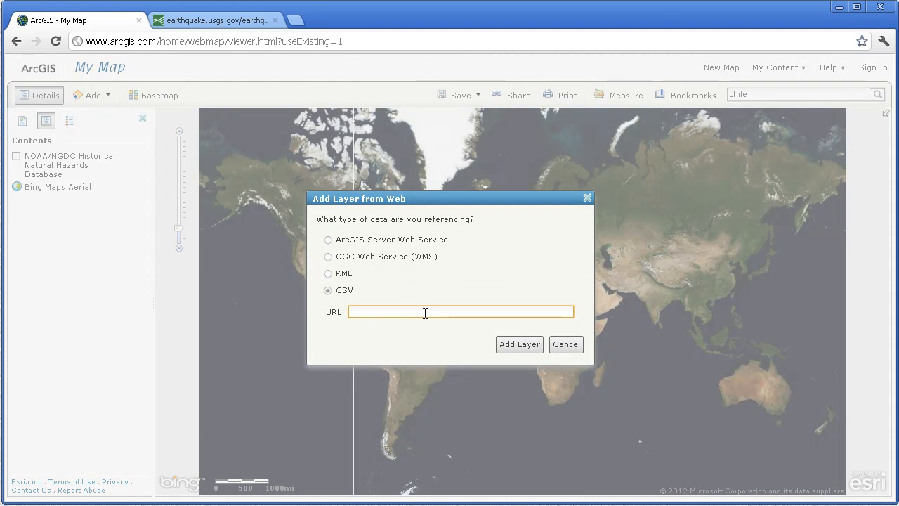
key(ctrl+v)
click(520, 345)
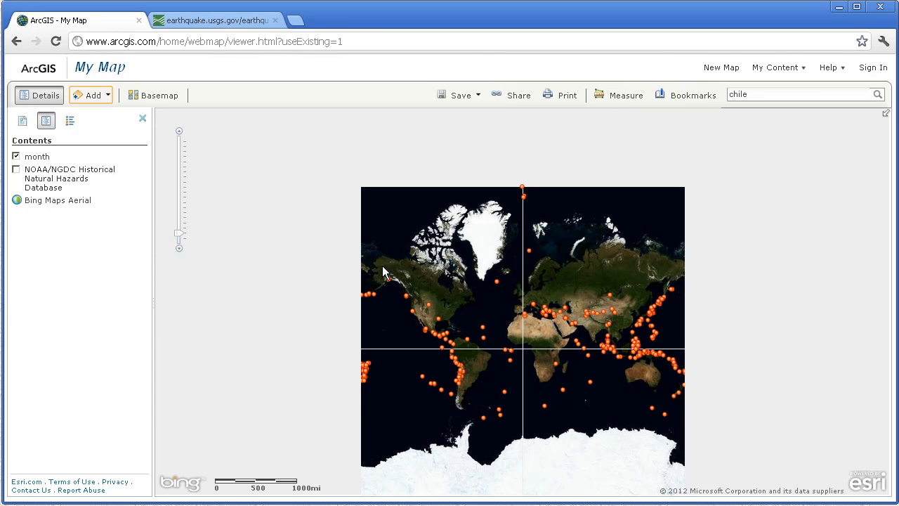
drag(366, 250, 685, 416)
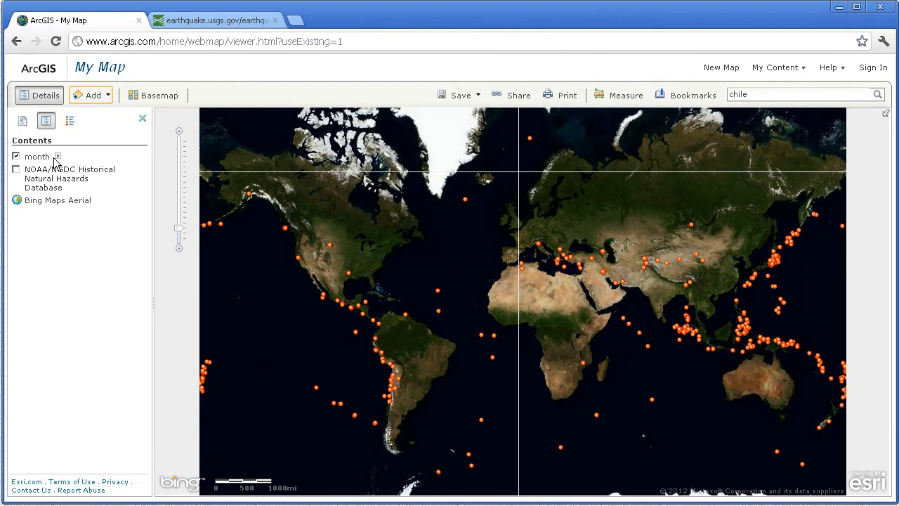
Open the month layer's pop-up configuration and set the pop-up title to Last 30 Days
click(58, 157)
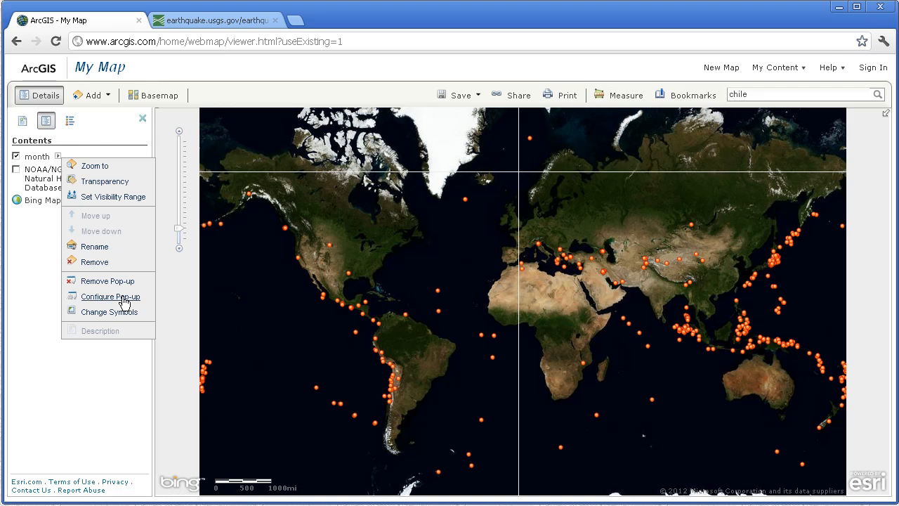
click(125, 302)
click(57, 183)
text(Last 30 Days)
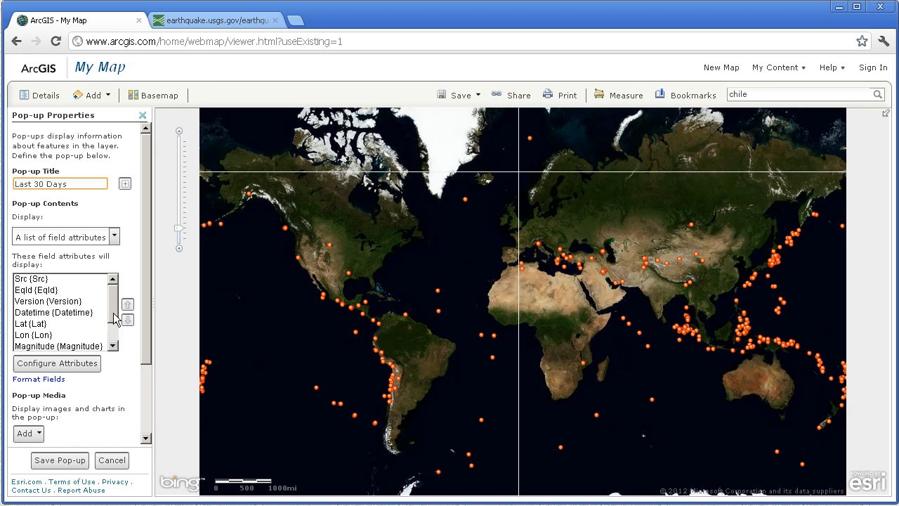
Limit the pop-up's displayed attributes to Magnitude, Depth and NST, and save the pop-up
drag(113, 313, 114, 329)
click(72, 316)
ctrl+click(66, 325)
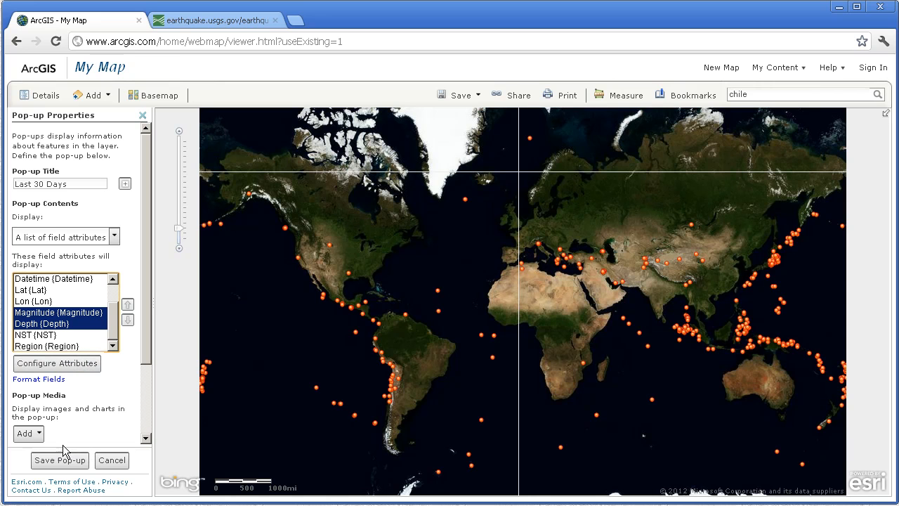
click(62, 368)
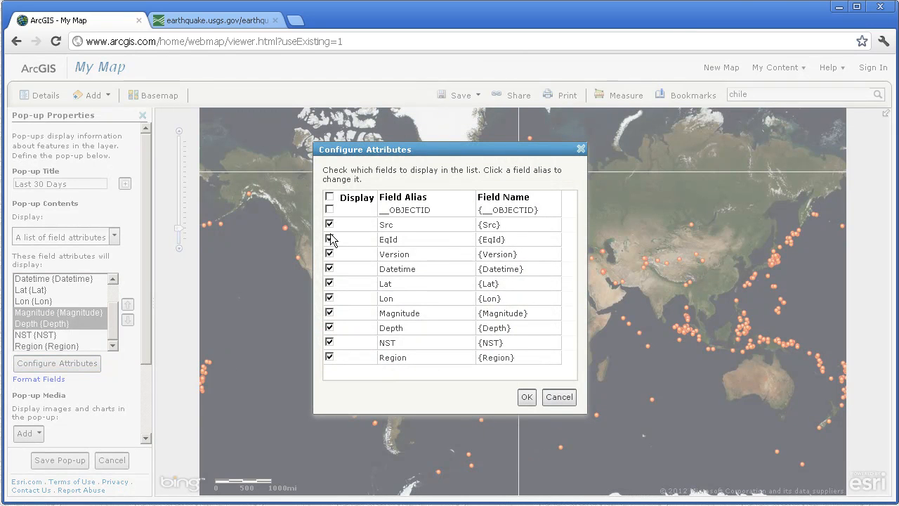
click(329, 224)
click(330, 239)
click(330, 253)
click(329, 268)
click(329, 283)
click(329, 297)
click(329, 341)
click(331, 357)
click(527, 397)
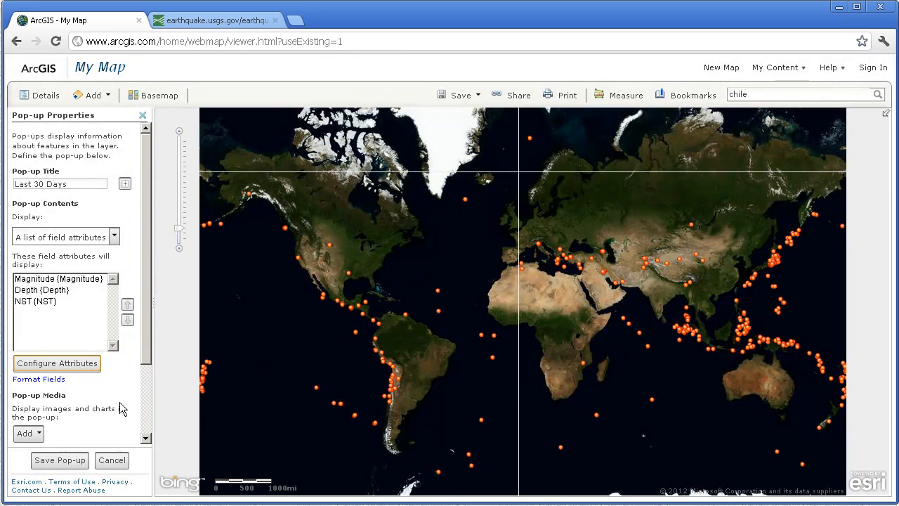
click(59, 461)
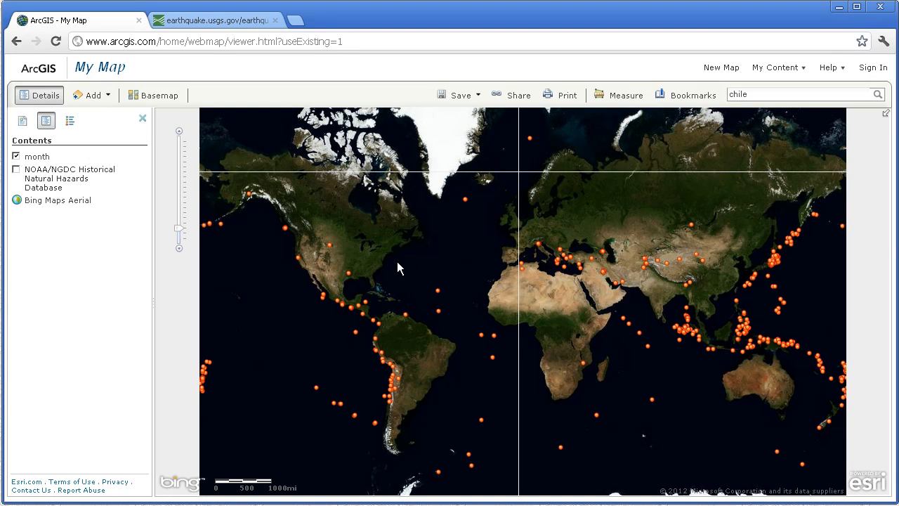
Zoom in on the earthquake point southeast of Greenland and check its pop-up
drag(413, 241, 491, 180)
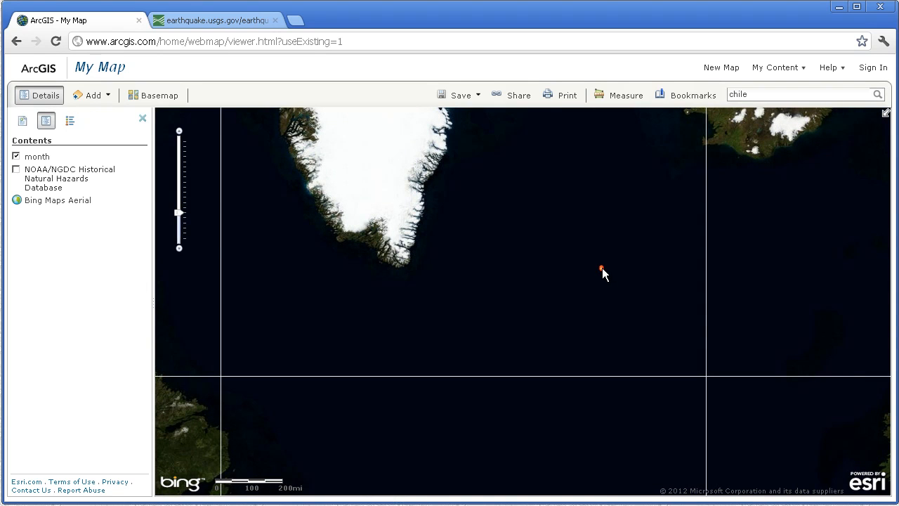
click(602, 269)
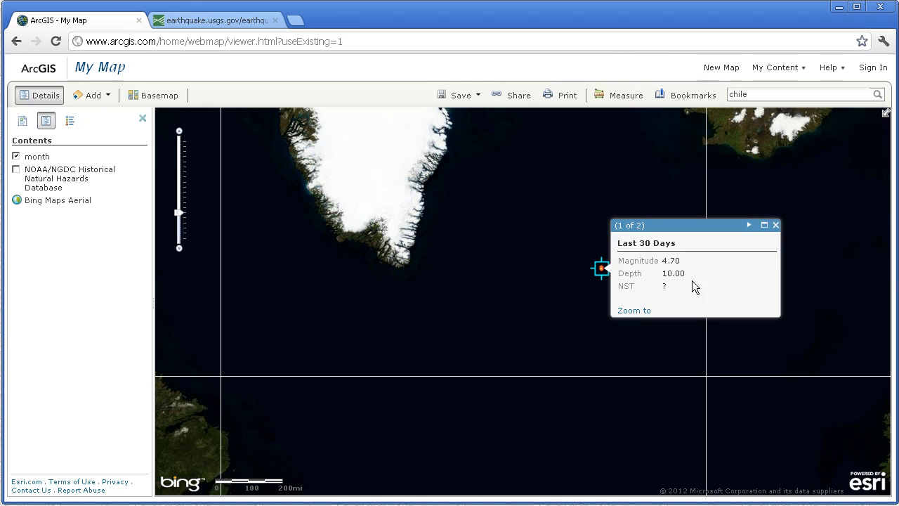
click(776, 225)
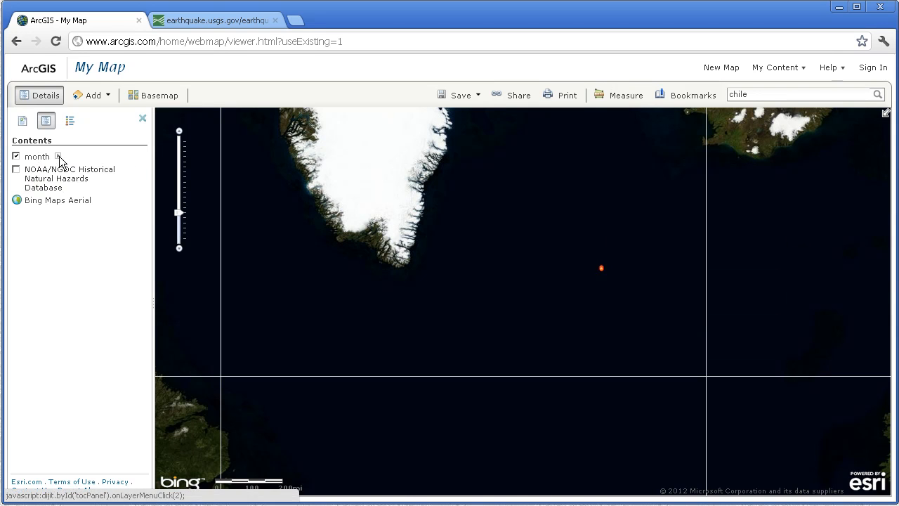
Add the Datetime field to the month layer's pop-up, save it and check it on the point southeast of Greenland
click(59, 157)
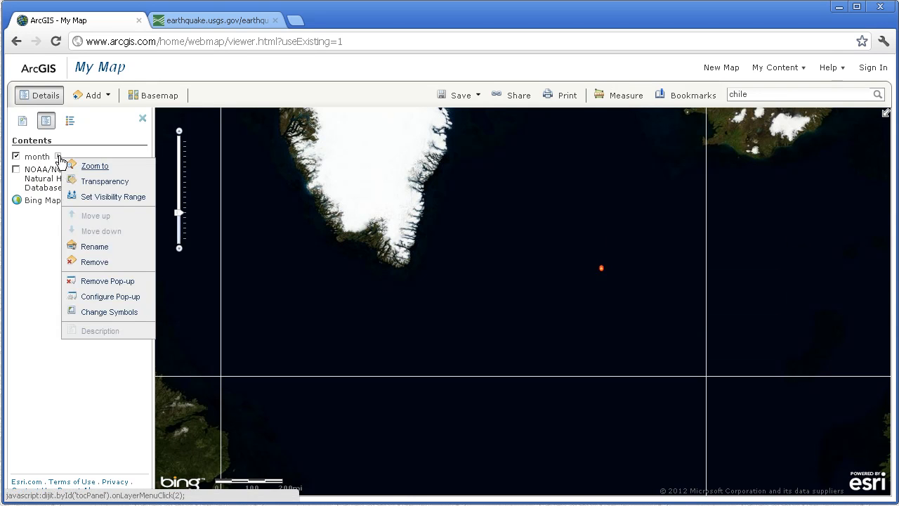
click(121, 296)
click(64, 362)
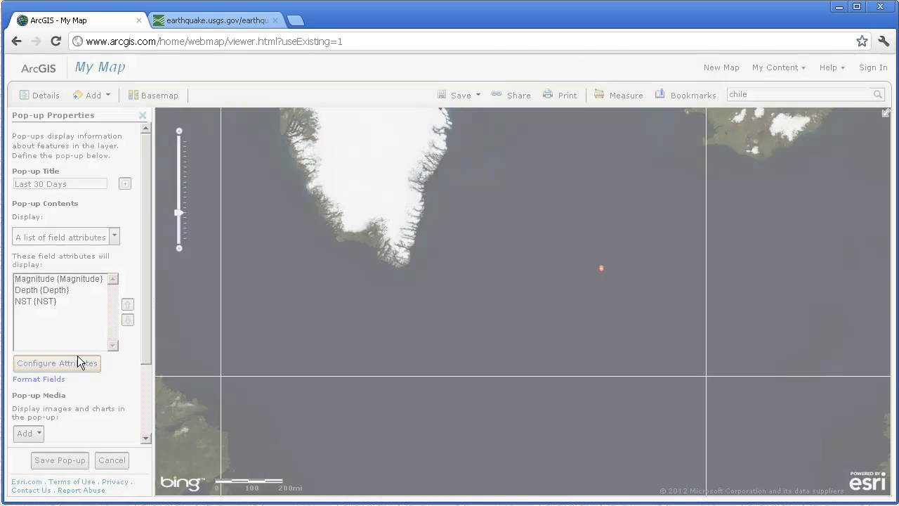
click(329, 269)
click(525, 398)
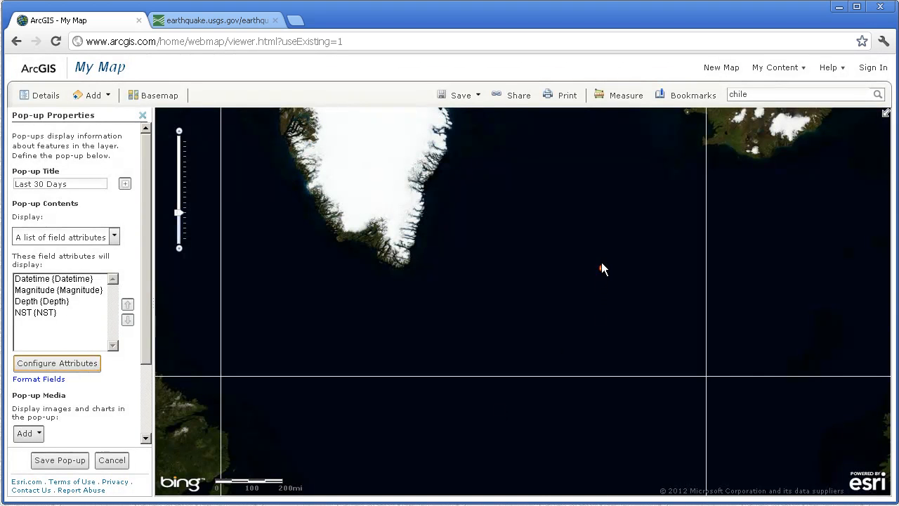
click(60, 461)
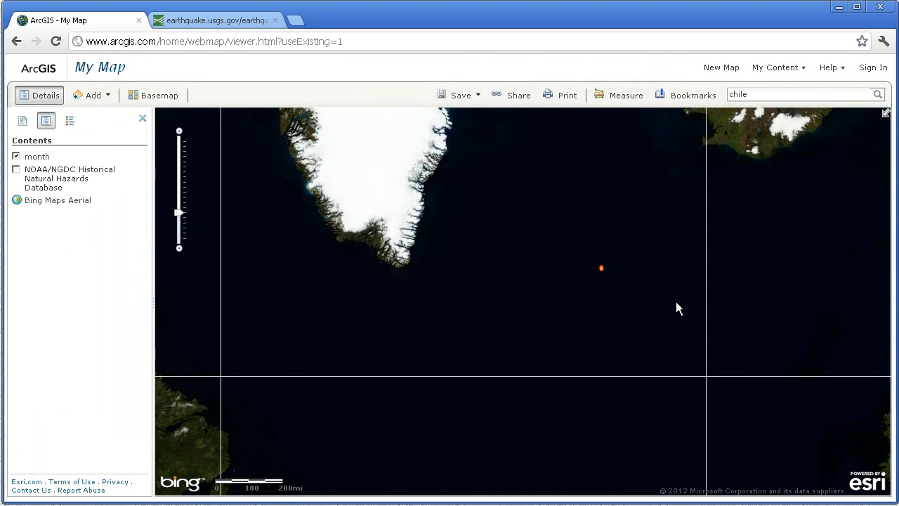
click(602, 269)
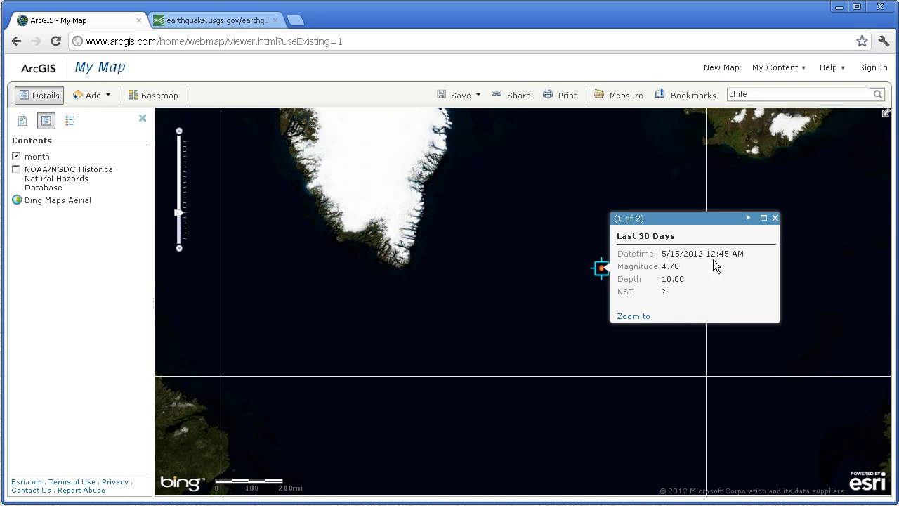
click(777, 219)
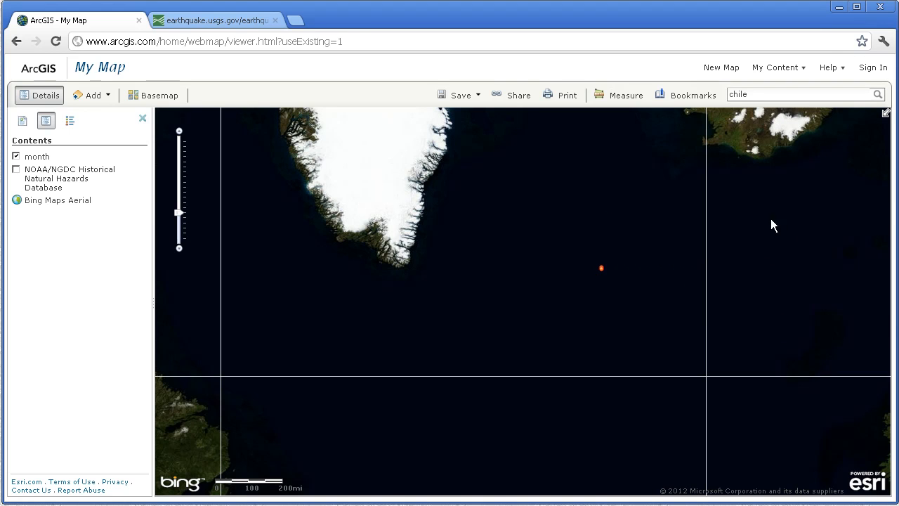
Zoom out to the whole world and enable the Plate Boundaries sublayer of the NOAA/NGDC Historical Natural Hazards Database
drag(436, 348, 695, 162)
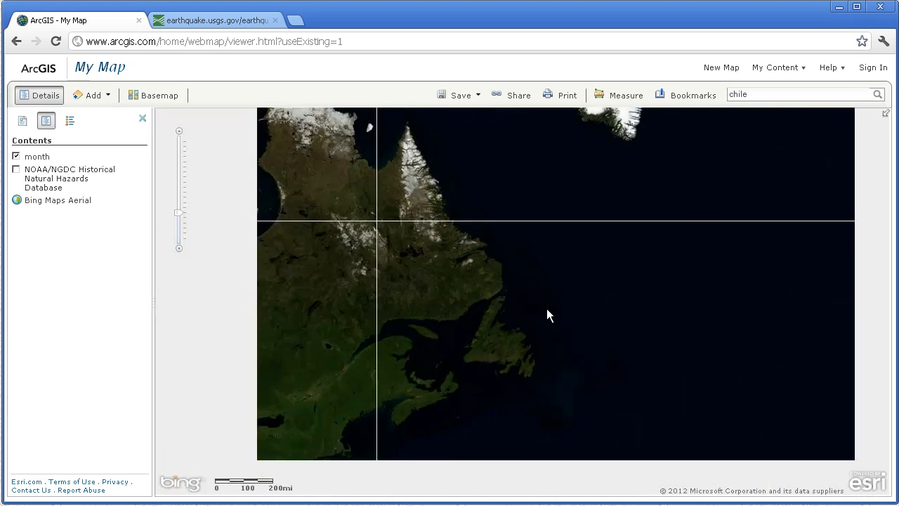
scroll(566, 345, down, 2)
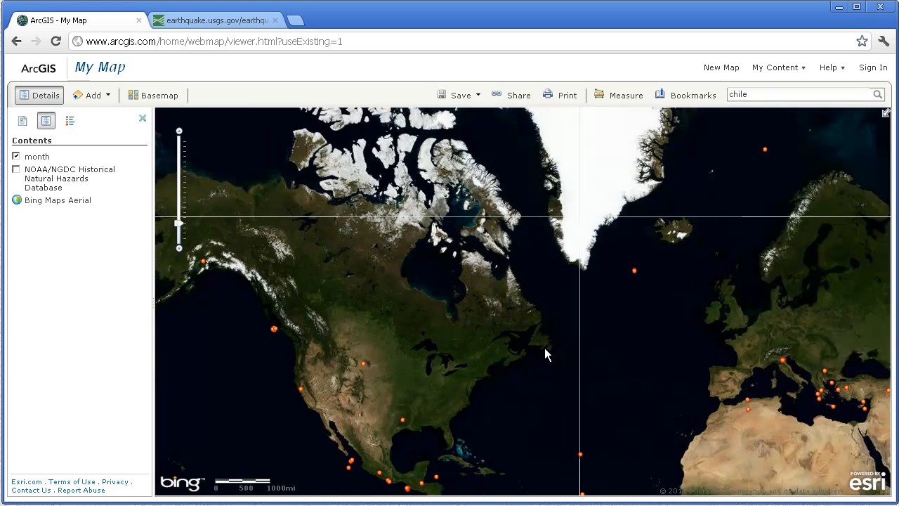
scroll(545, 348, down, 1)
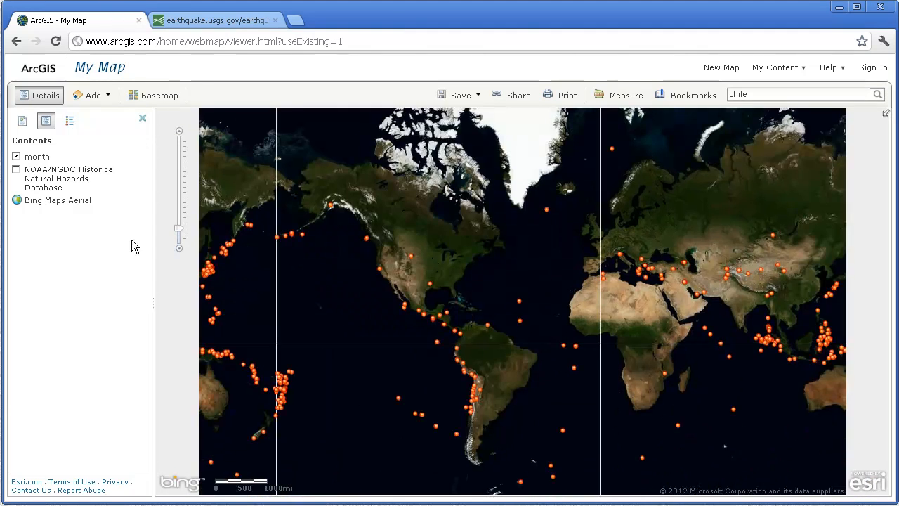
click(39, 179)
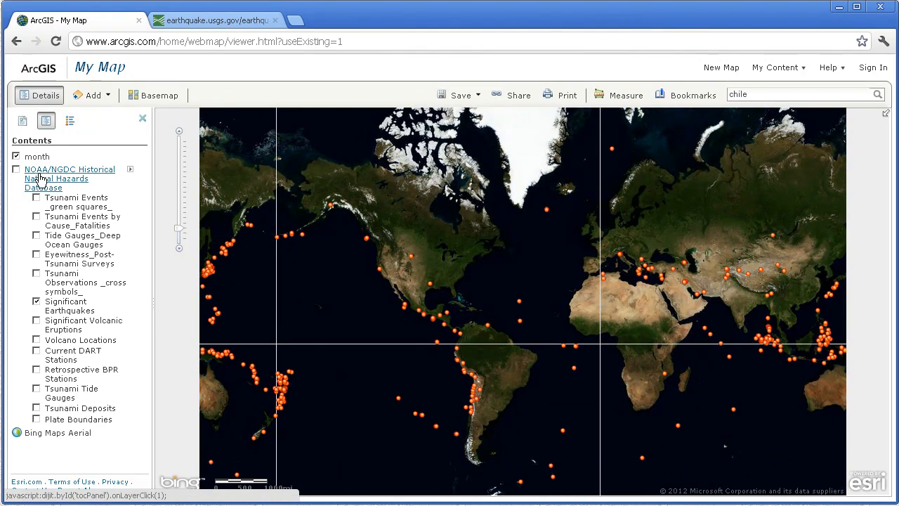
click(36, 419)
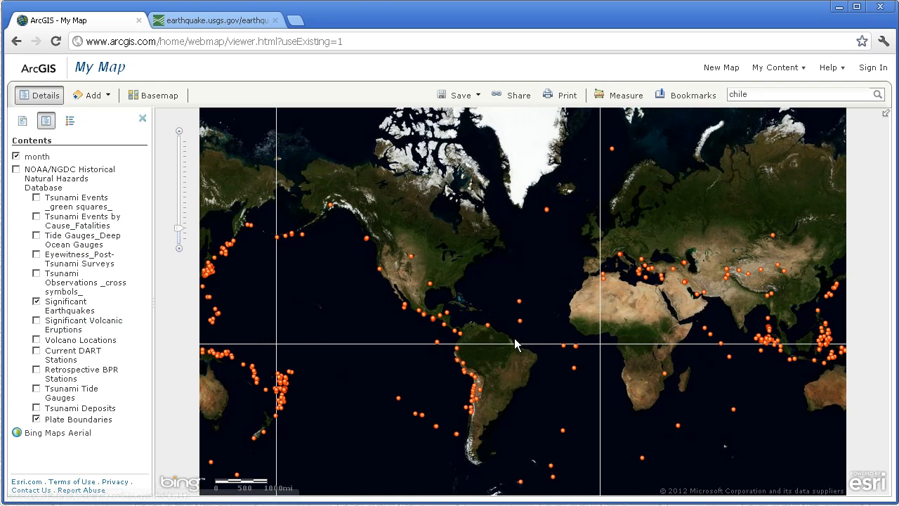
Change the basemap to Light Gray Canvas and centre the view on the Atlantic
drag(516, 342, 486, 288)
scroll(475, 251, up, 1)
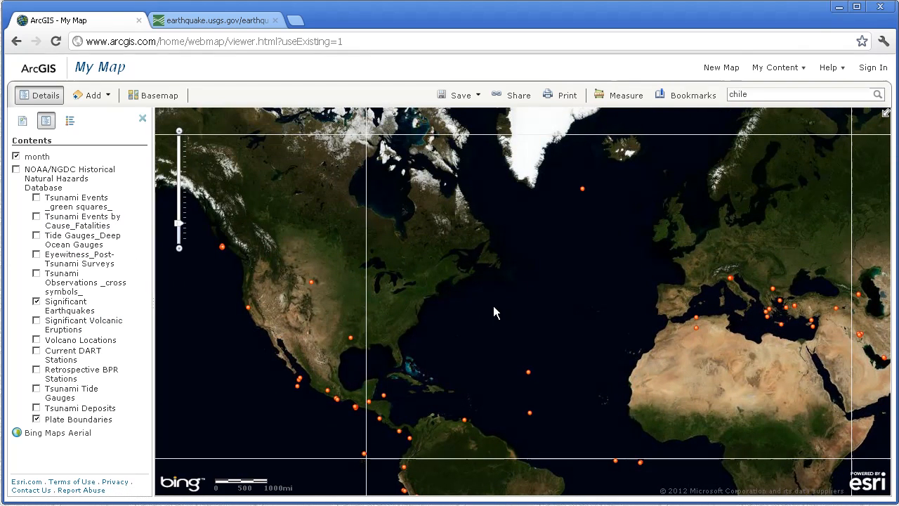
click(153, 95)
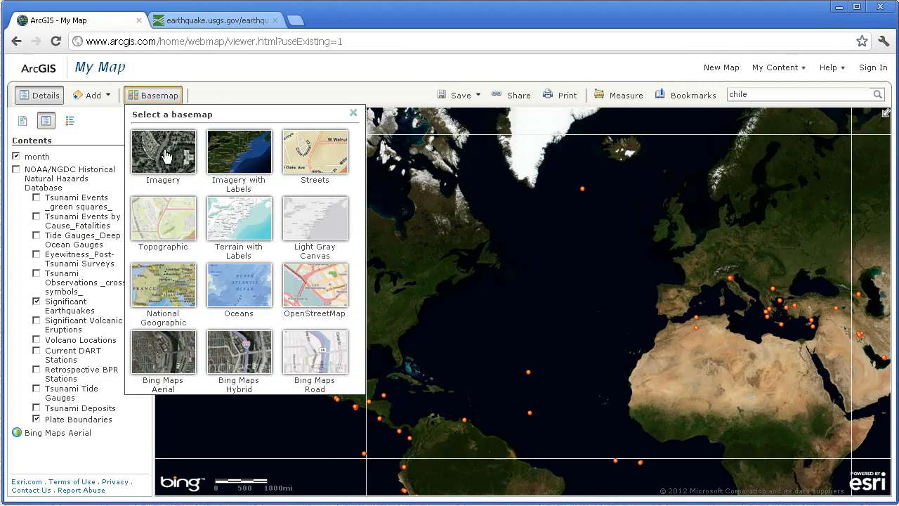
click(306, 232)
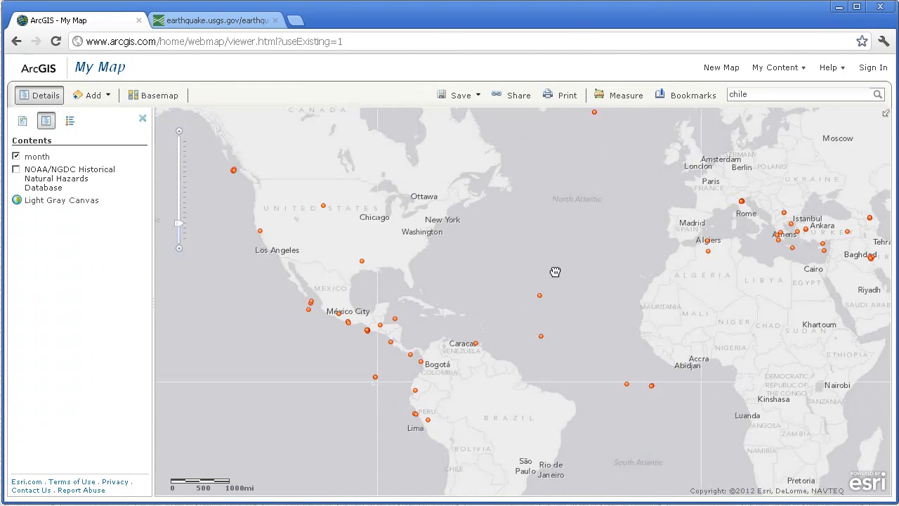
drag(555, 272, 555, 269)
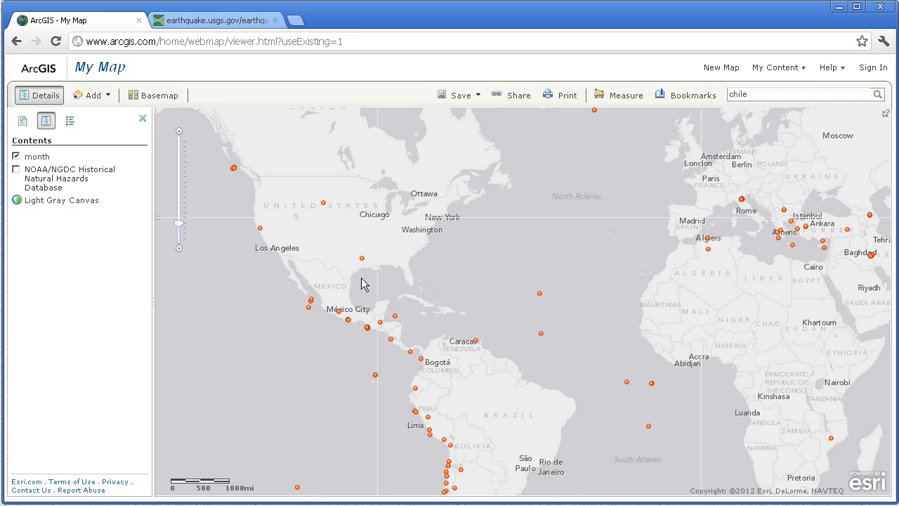
Turn on the NOAA/NGDC Historical Natural Hazards Database layer and hide its Significant Earthquakes sublayer
click(16, 170)
click(75, 179)
click(35, 301)
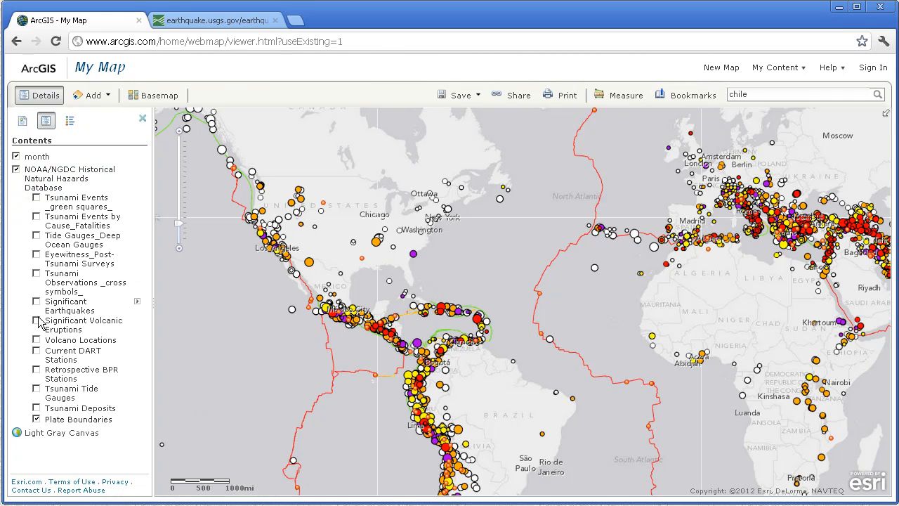
Examine how the recent earthquakes line up with the plate boundaries across the Atlantic, Indian Ocean, Pacific and Americas
drag(503, 341, 448, 371)
drag(481, 324, 363, 400)
drag(654, 328, 399, 209)
drag(522, 345, 325, 235)
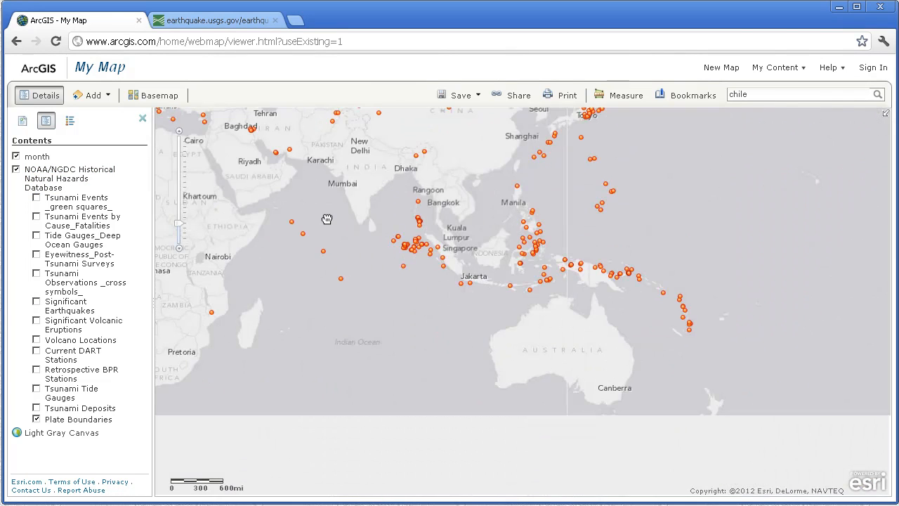
drag(714, 337, 491, 325)
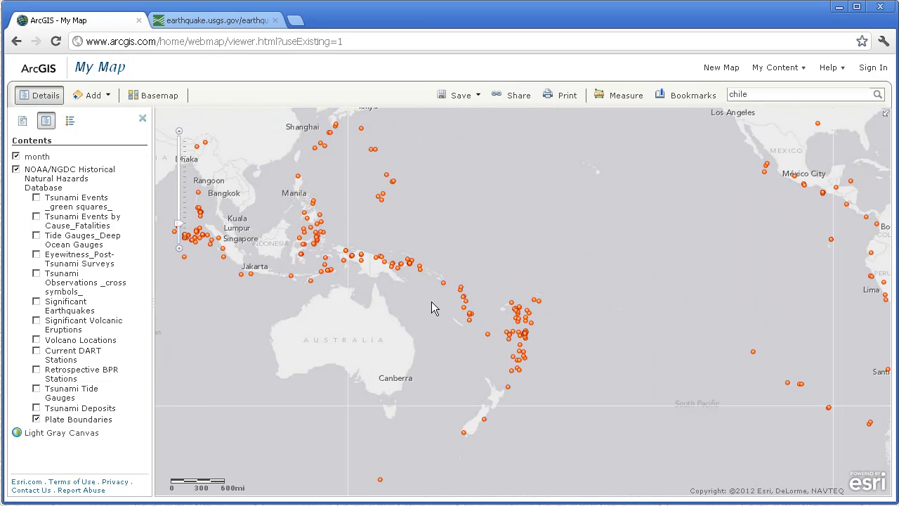
drag(433, 307, 678, 296)
drag(364, 350, 656, 327)
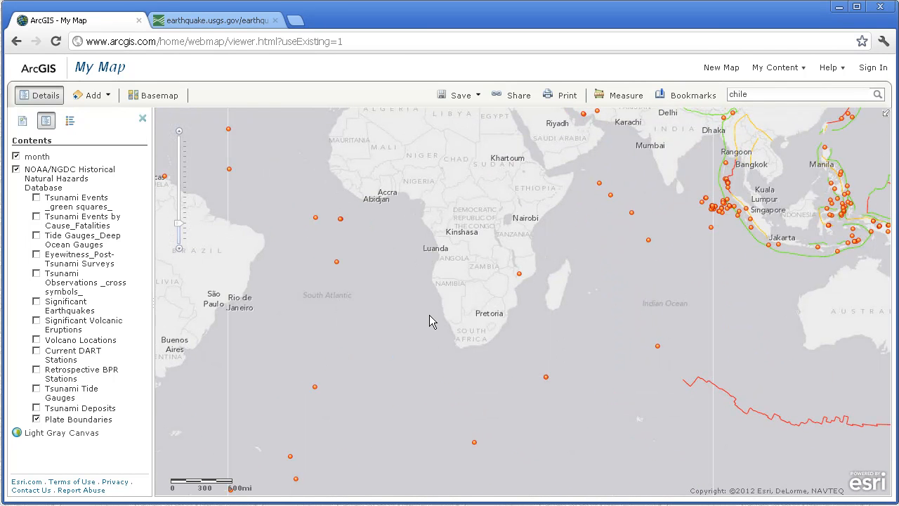
drag(433, 316, 526, 466)
drag(457, 300, 690, 398)
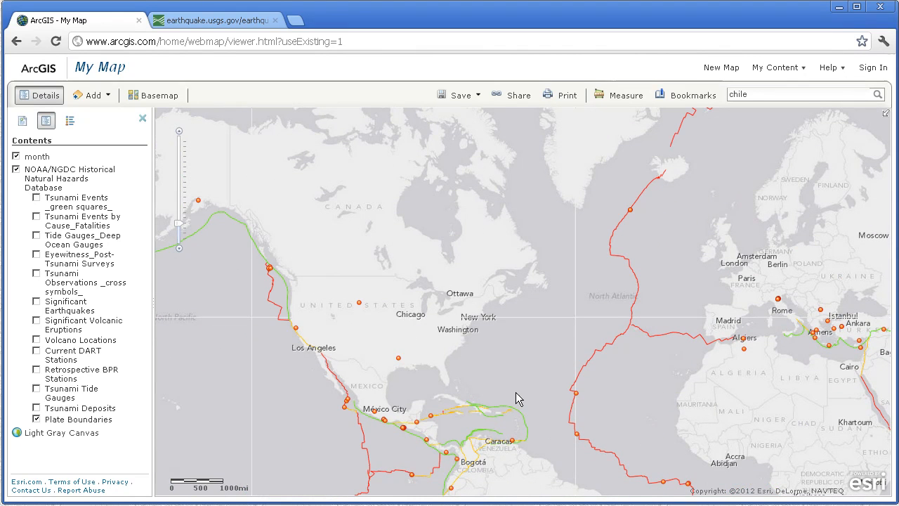
Turn the Significant Earthquakes sublayer on and check the pop-up of the recent earthquake point in eastern Texas
click(37, 301)
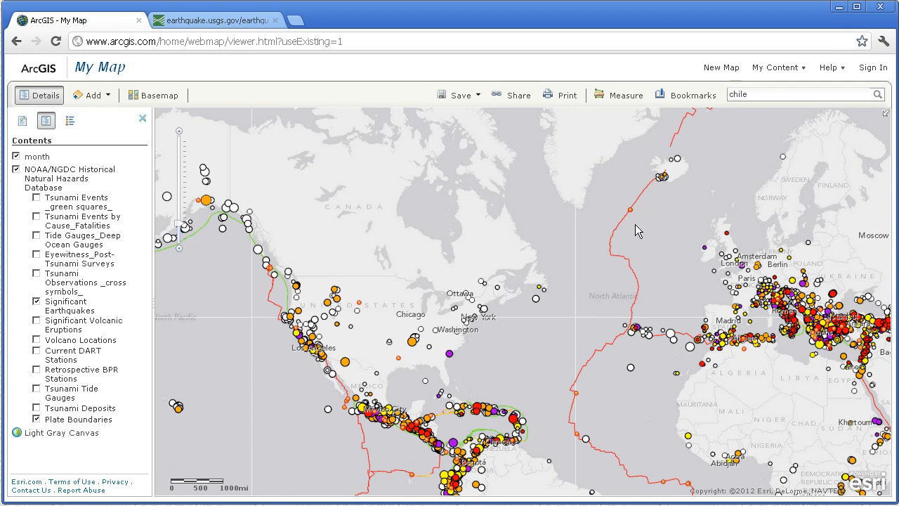
click(399, 359)
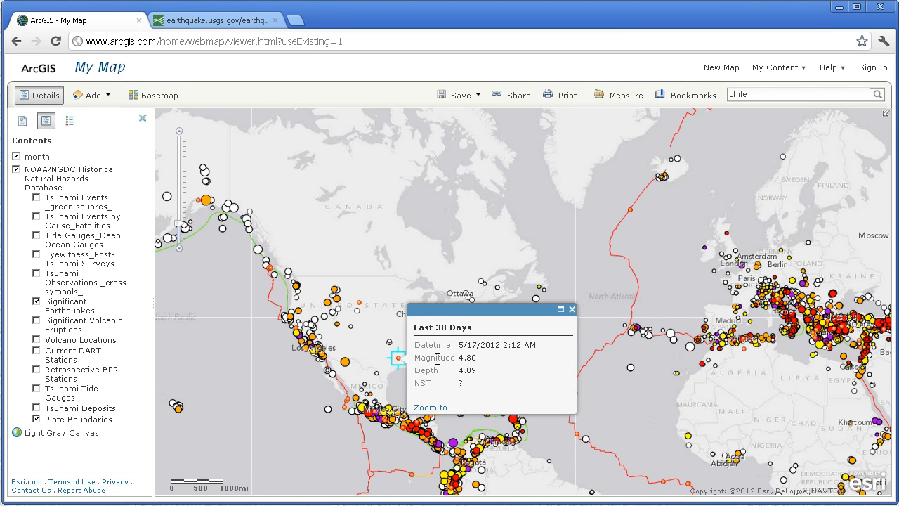
click(571, 309)
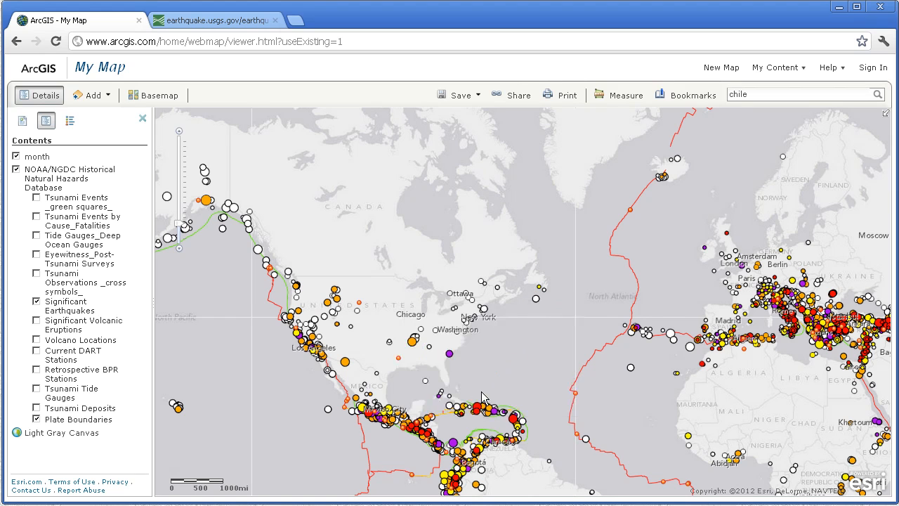
click(400, 359)
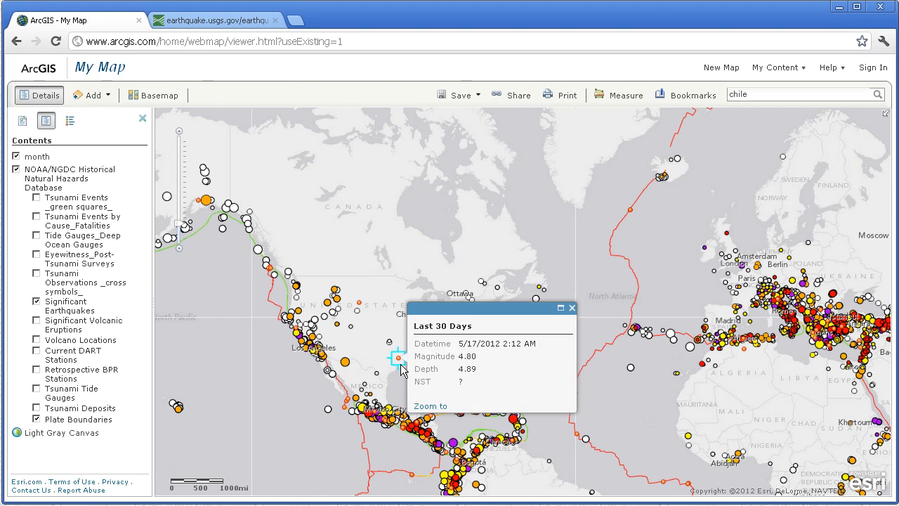
click(572, 309)
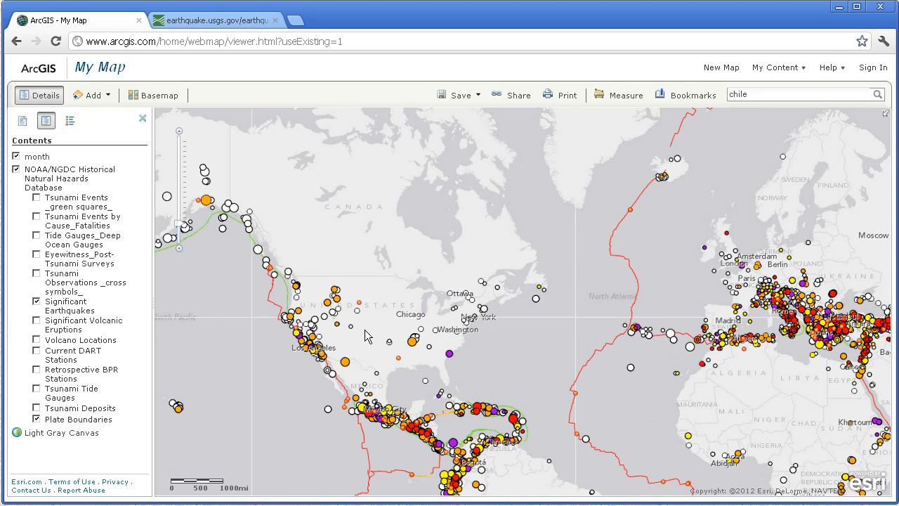
Compare historical and recent earthquakes along the plate boundaries around the North Pacific and North America's west coast
drag(369, 337, 540, 338)
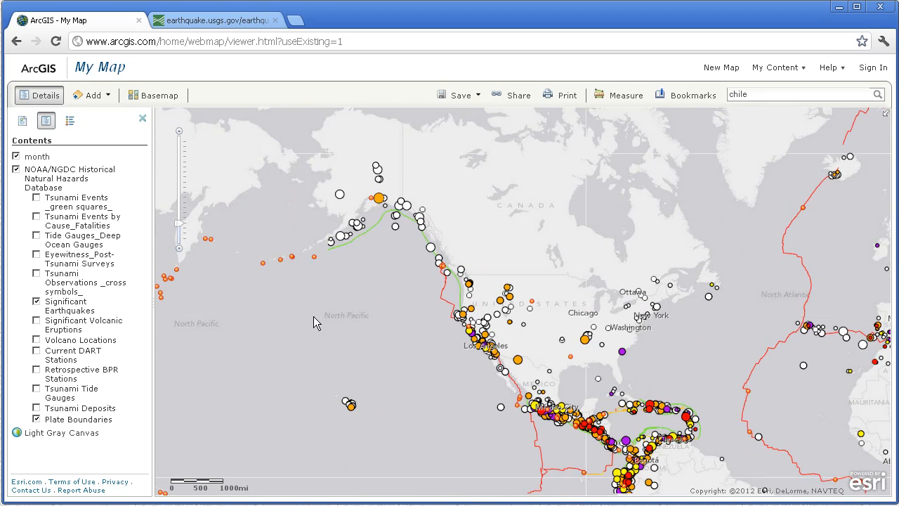
drag(313, 316, 448, 343)
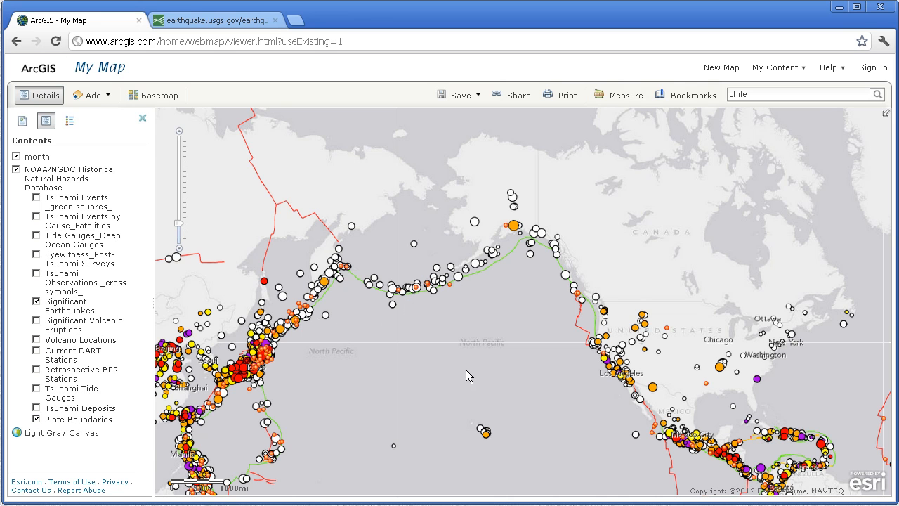
drag(633, 406, 505, 340)
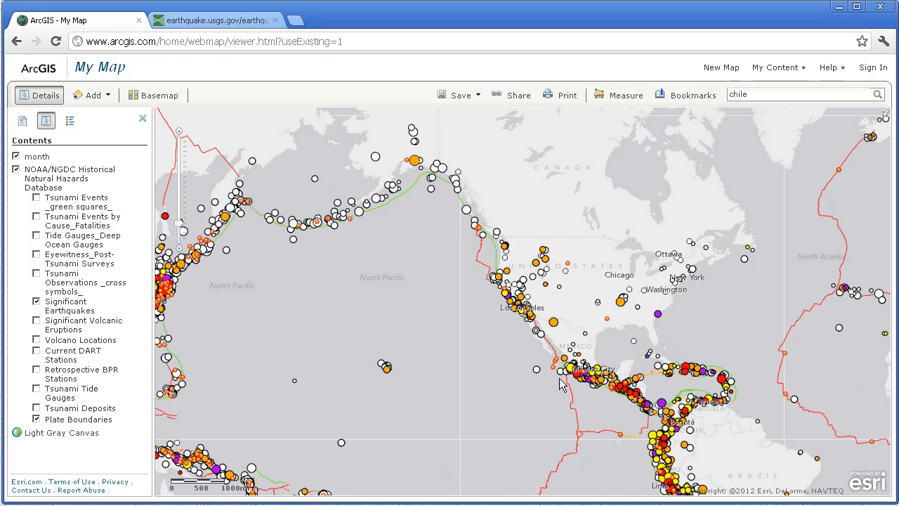
drag(591, 305, 635, 342)
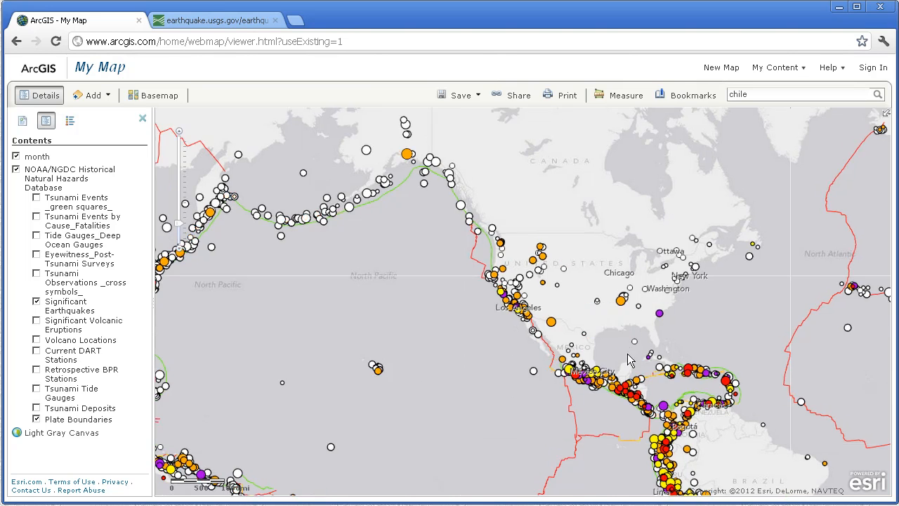
Switch the basemap to Bing Maps Aerial and check the earthquake point's pop-up close up in eastern Texas
drag(444, 245, 504, 296)
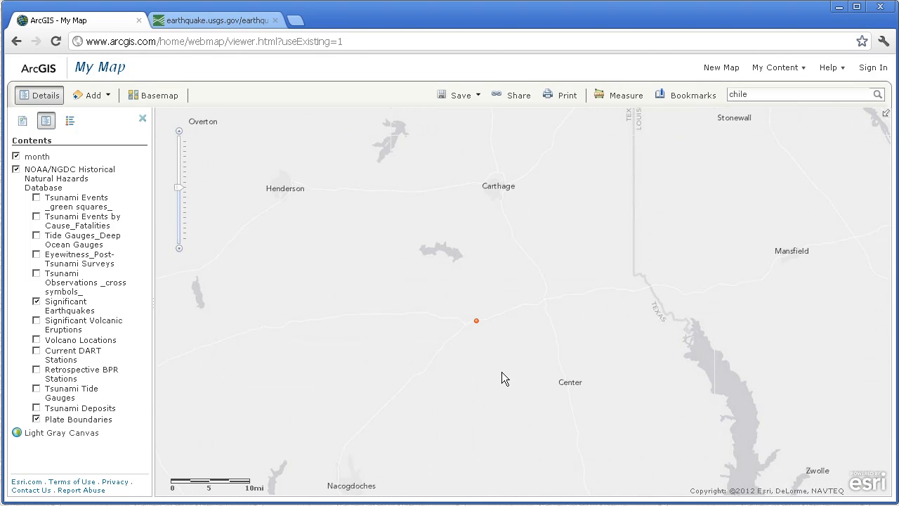
click(168, 96)
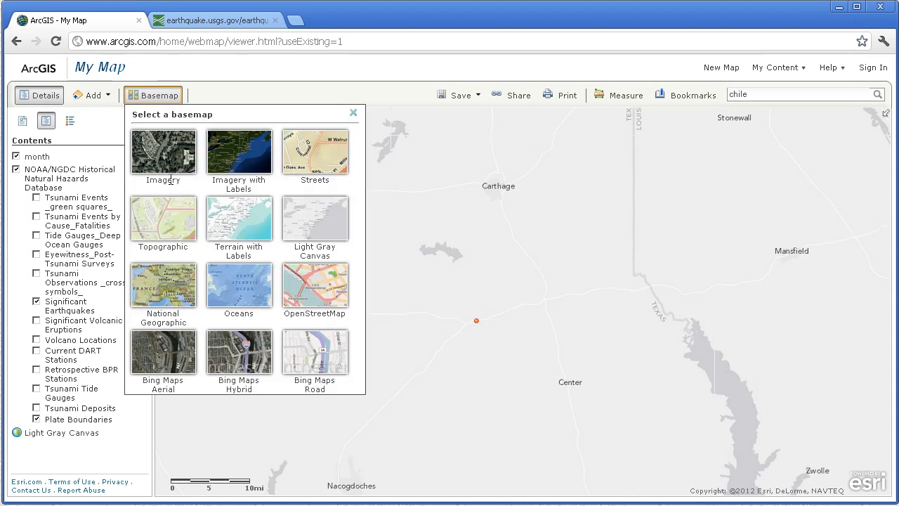
click(173, 353)
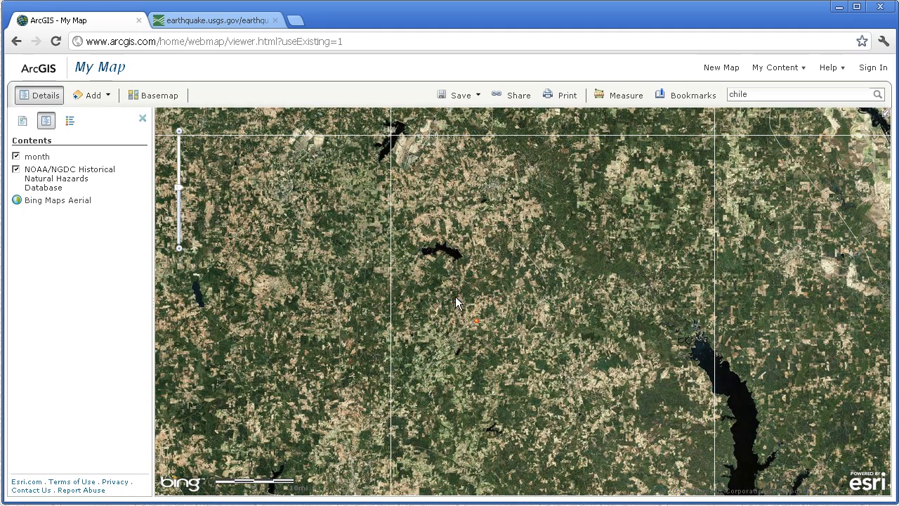
shift+drag(455, 297, 492, 336)
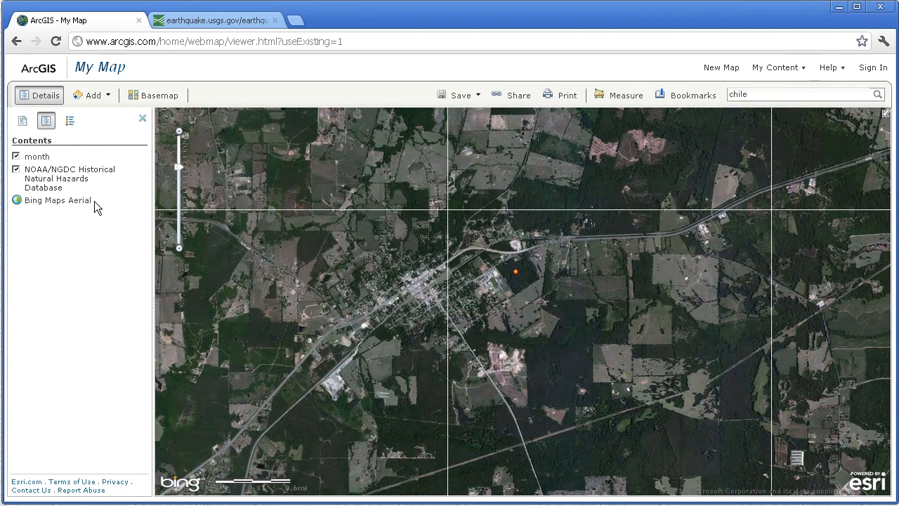
click(515, 273)
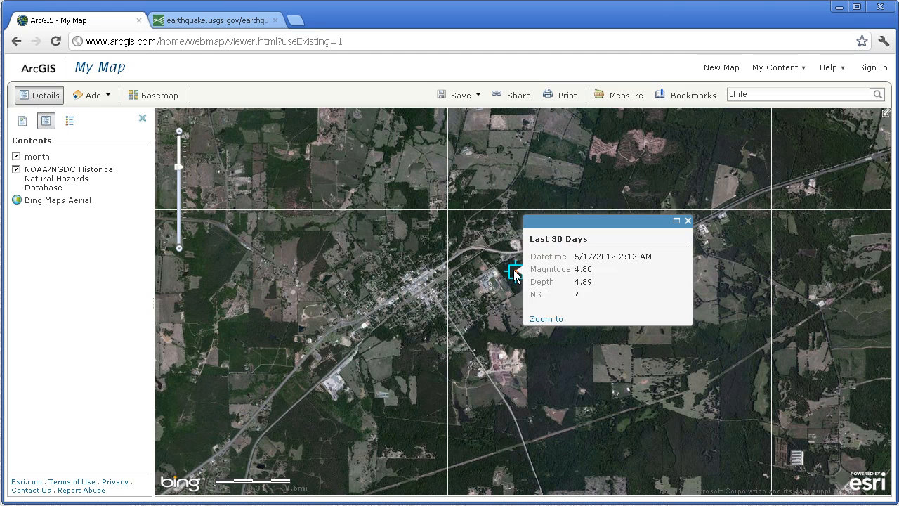
click(688, 221)
Change the basemap to Topographic and view the surroundings of the earthquake point beside Timpson
click(155, 95)
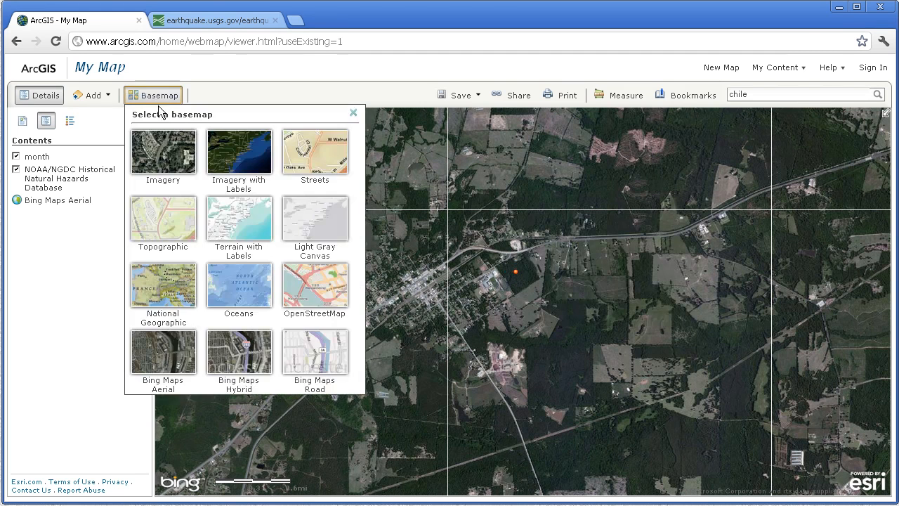
click(176, 241)
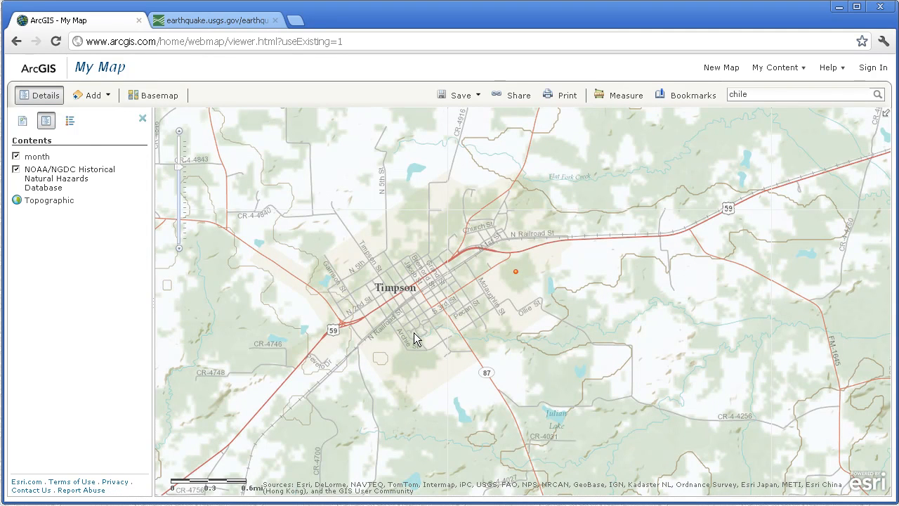
scroll(416, 335, down, 1)
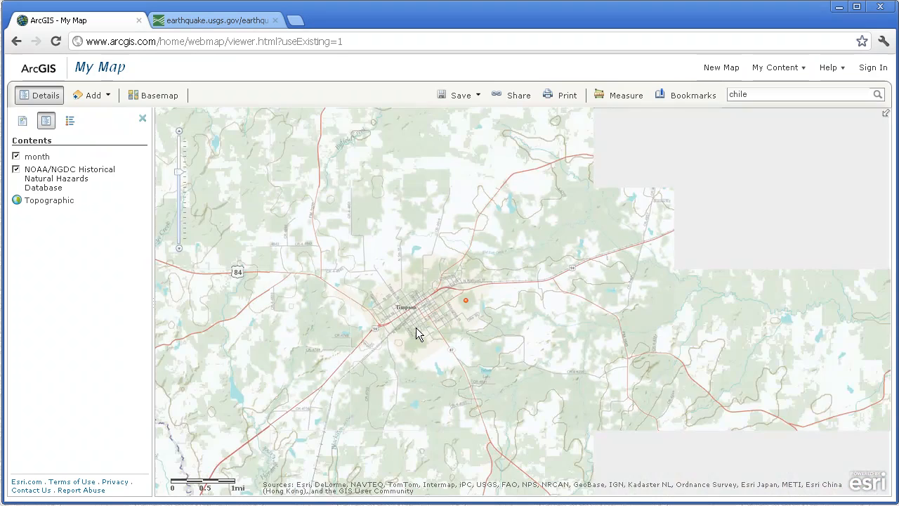
scroll(416, 328, down, 1)
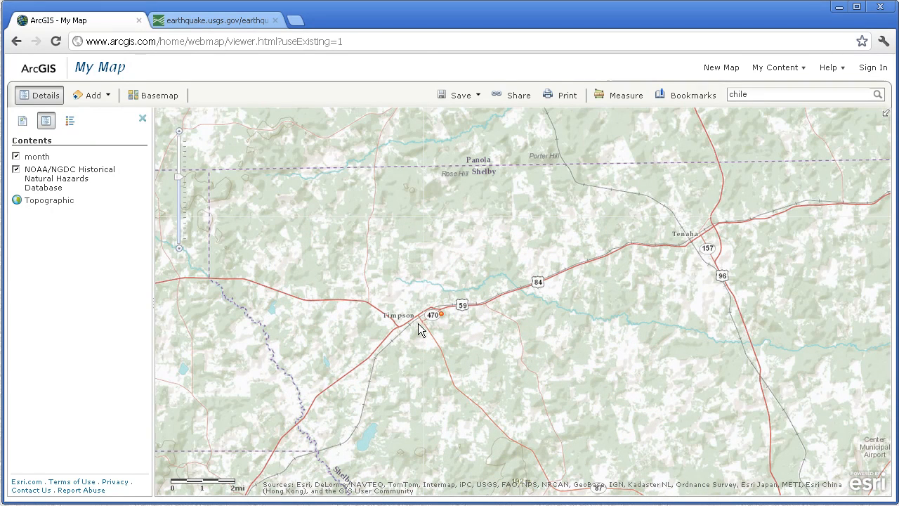
Search the map for japan and examine the earthquakes around the whole country
click(760, 99)
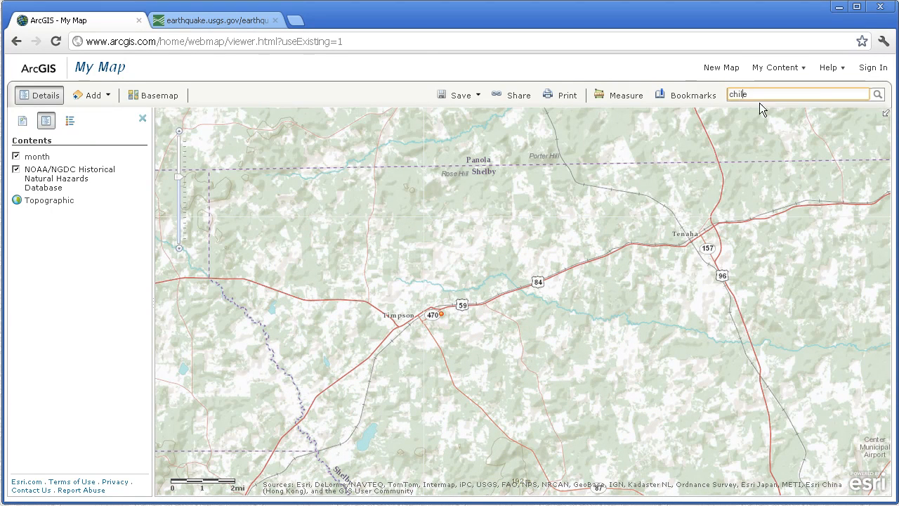
double_click(745, 97)
text(japan)
key(Return)
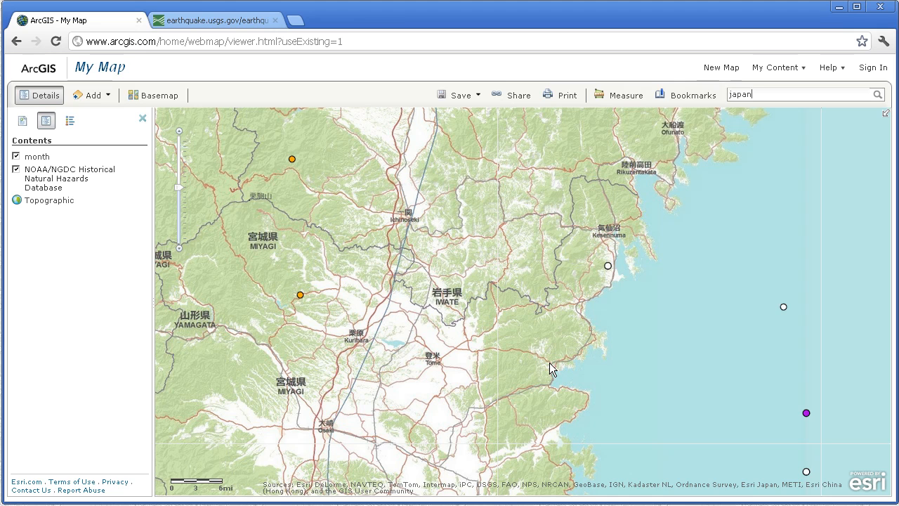
scroll(551, 363, down, 3)
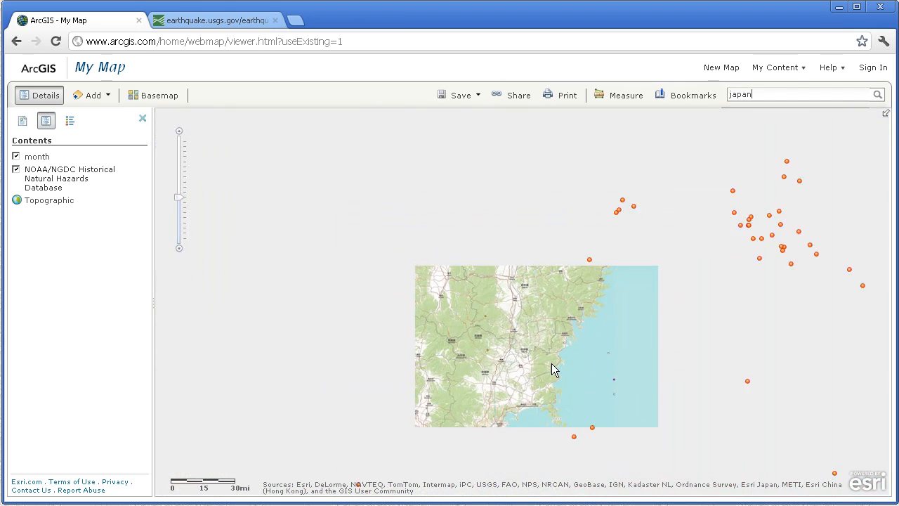
scroll(552, 363, down, 2)
scroll(562, 366, down, 1)
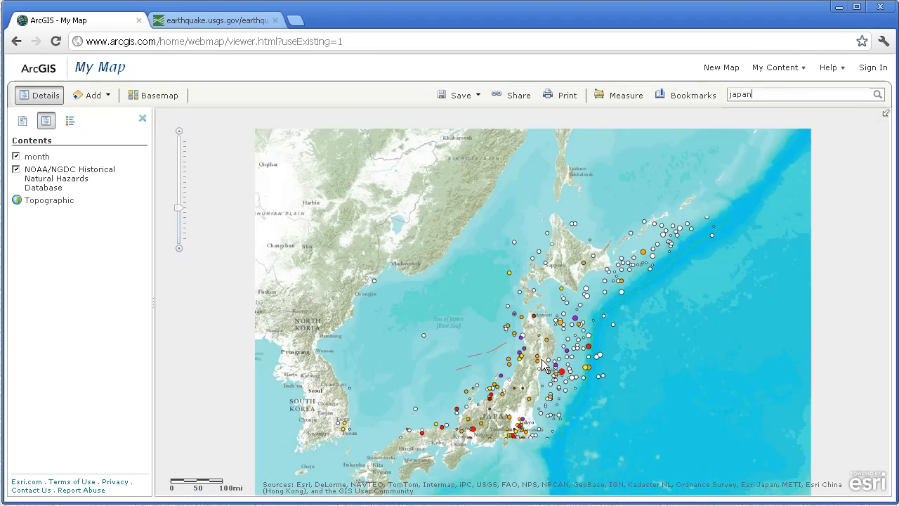
drag(565, 363, 435, 233)
scroll(486, 281, down, 1)
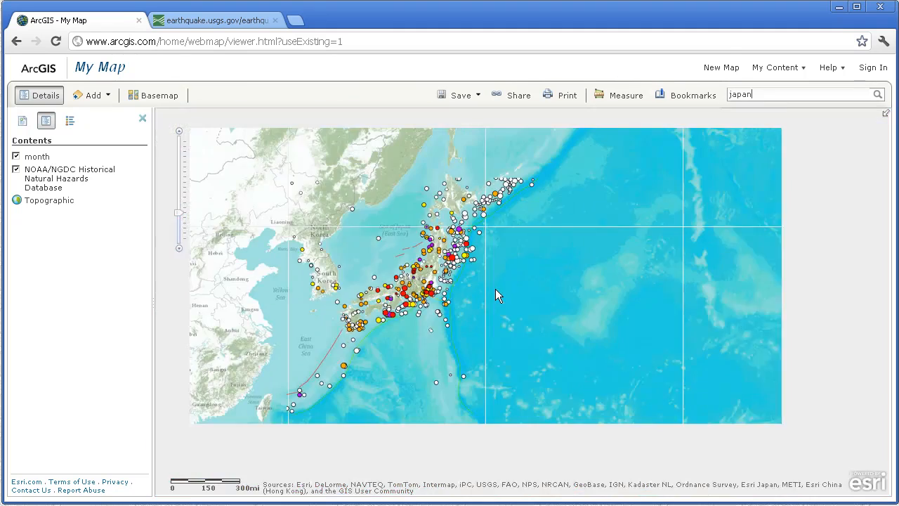